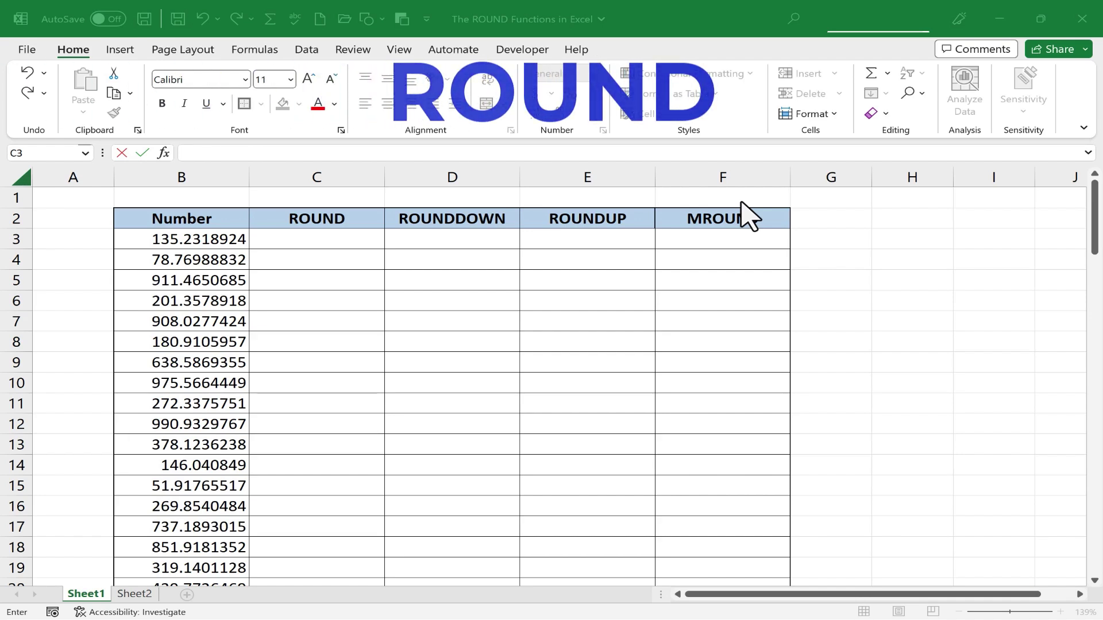
Save the workbook and scroll through the number table.
key(ctrl+s)
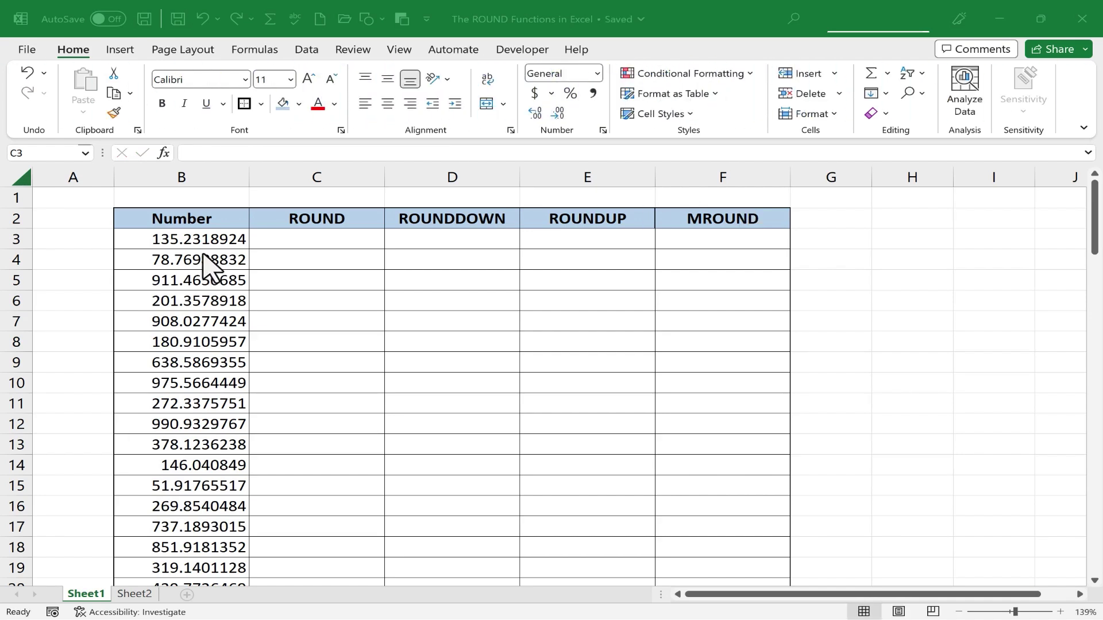
scroll(201, 261, down, 2)
scroll(206, 278, up, 3)
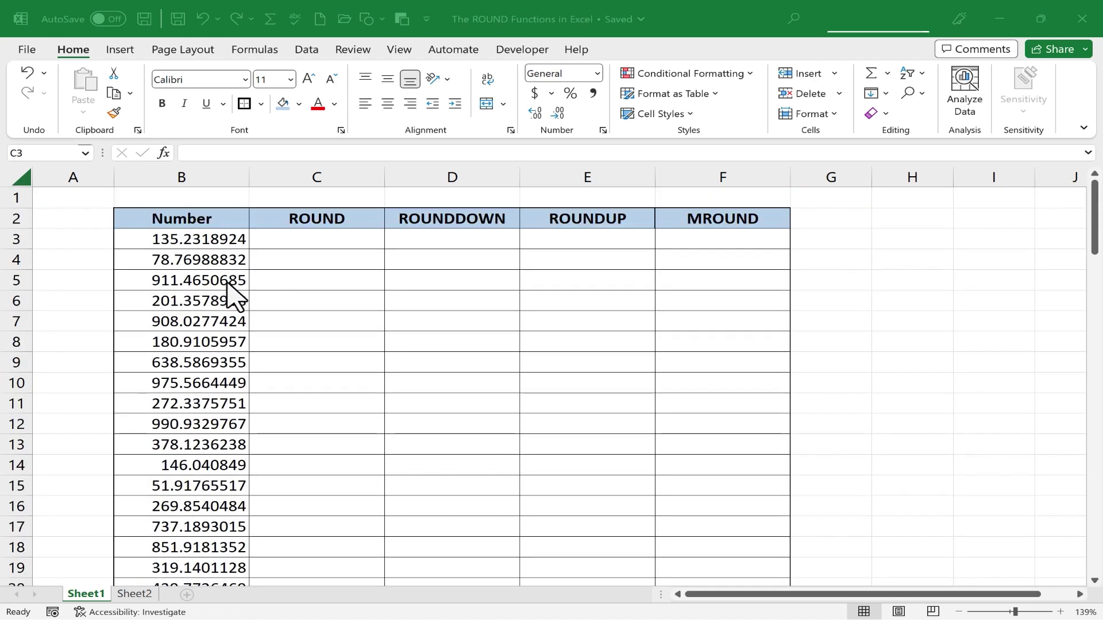
scroll(227, 298, down, 1)
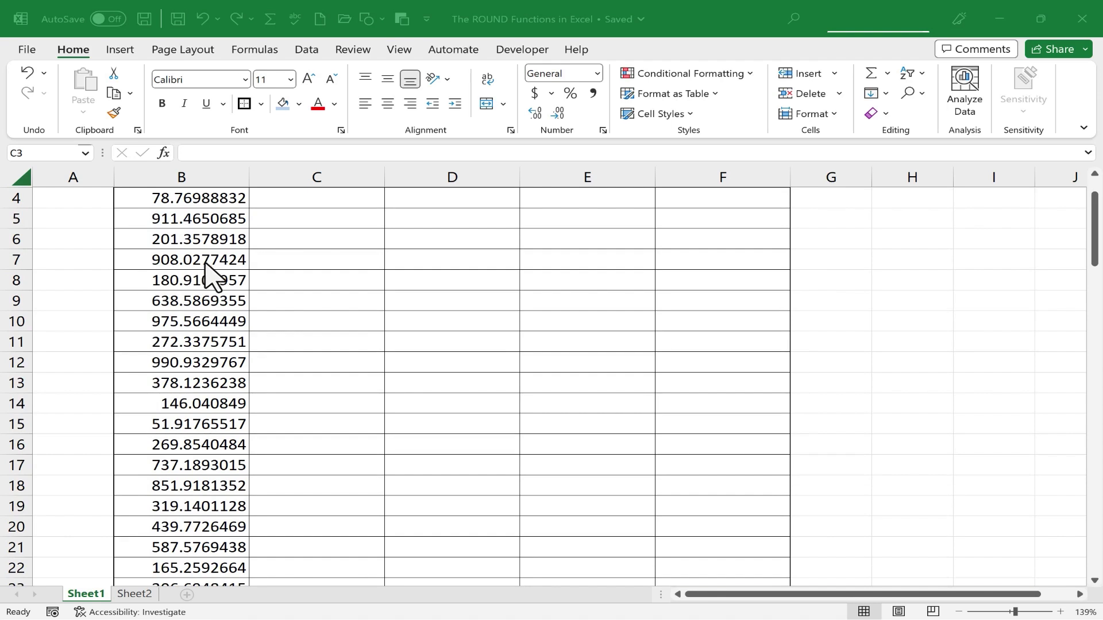
scroll(331, 237, up, 1)
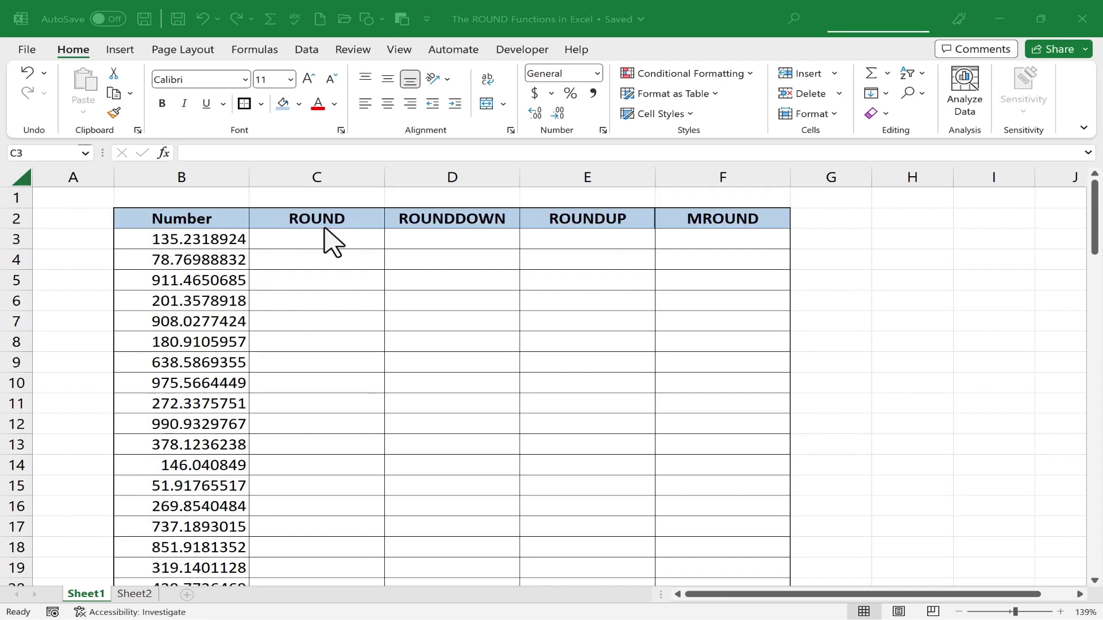
Reduce B3's displayed decimals twice, then undo both to restore its full value.
click(216, 240)
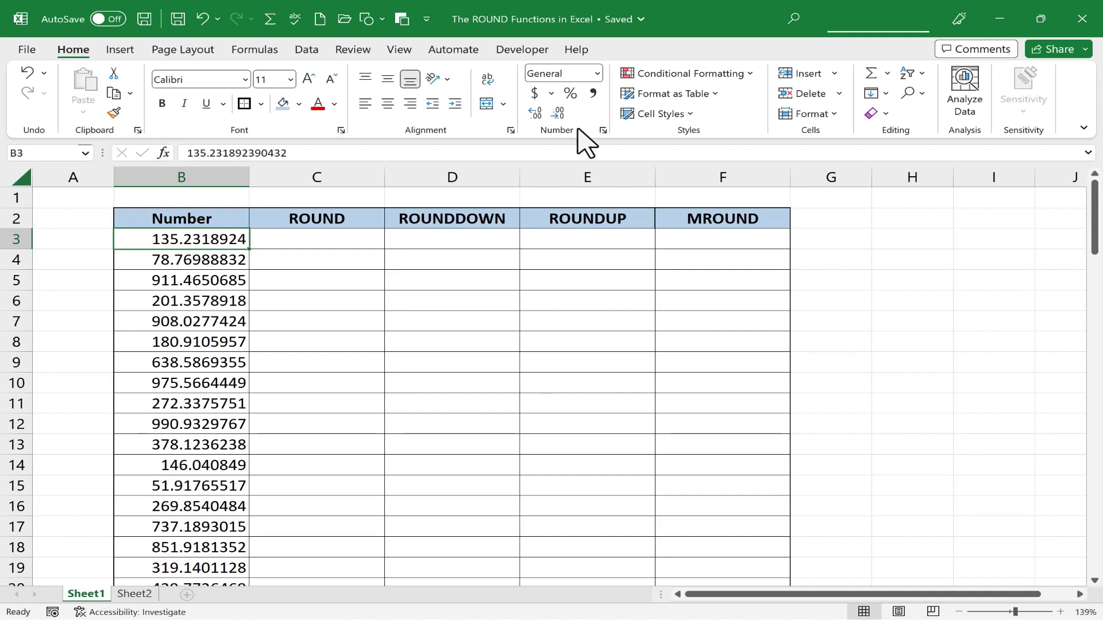
click(558, 114)
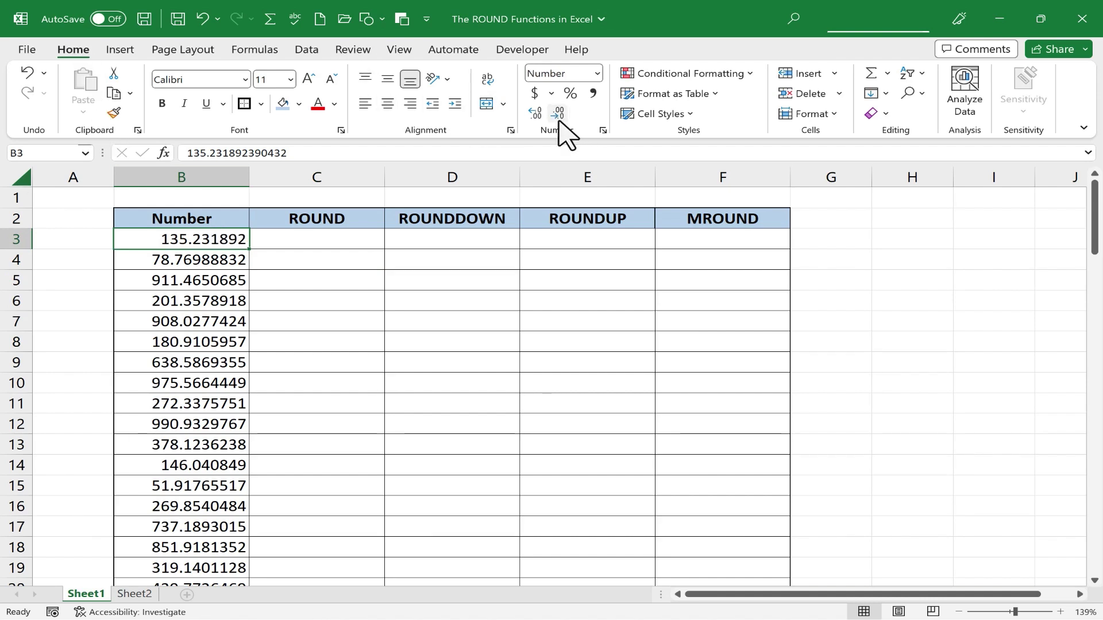
click(558, 114)
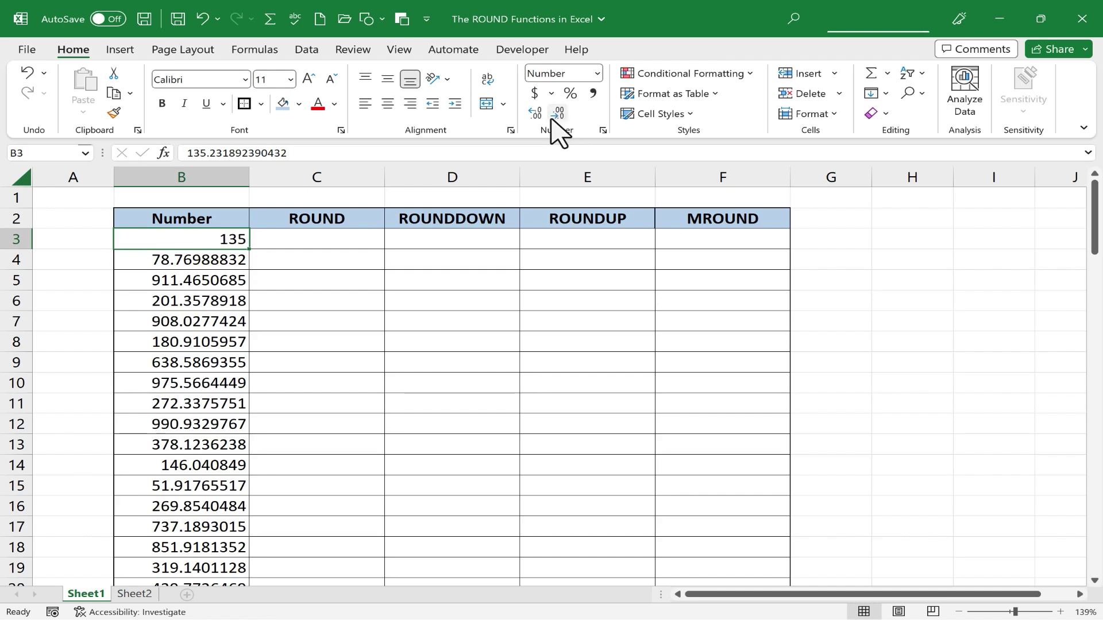
click(298, 276)
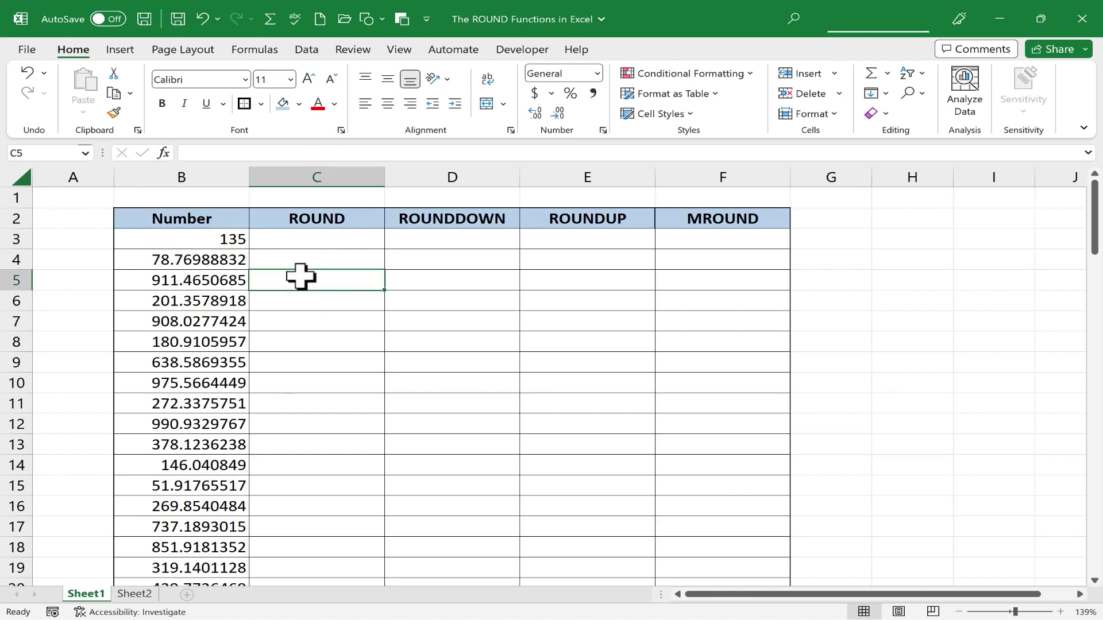
click(224, 242)
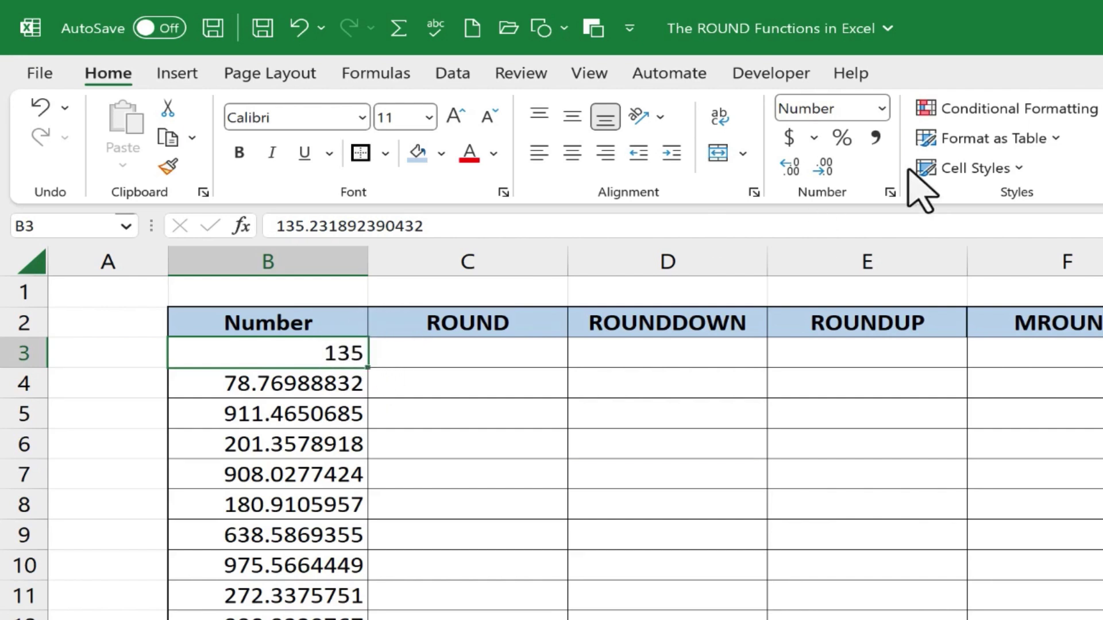
key(ctrl+z)
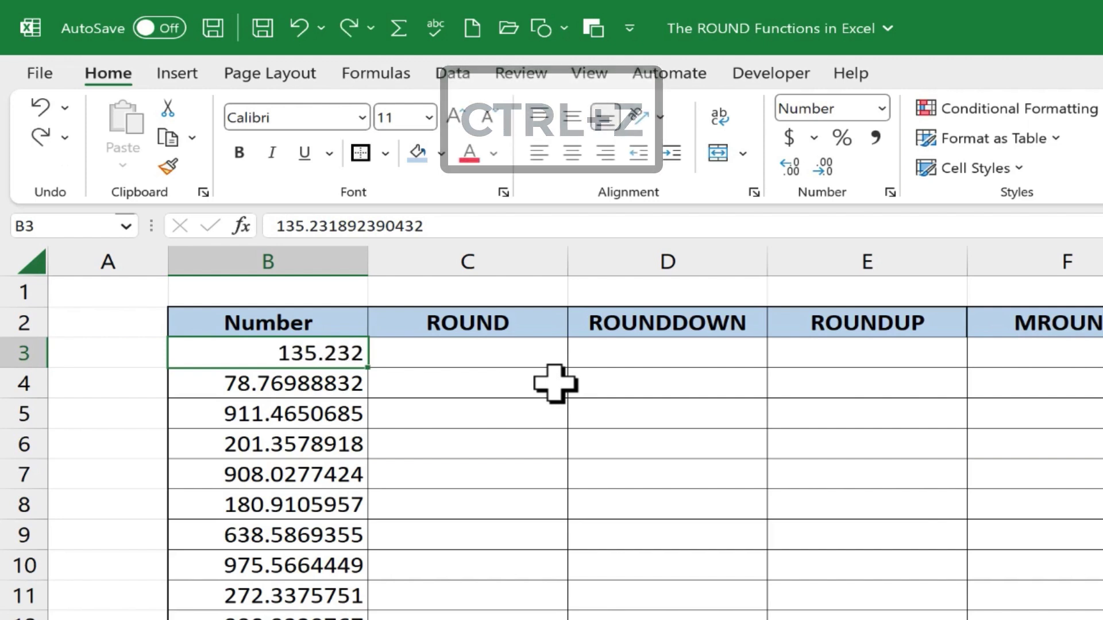
key(ctrl+z)
Begin a ROUND formula in C3, choosing ROUND among the suggested rounding functions.
click(438, 383)
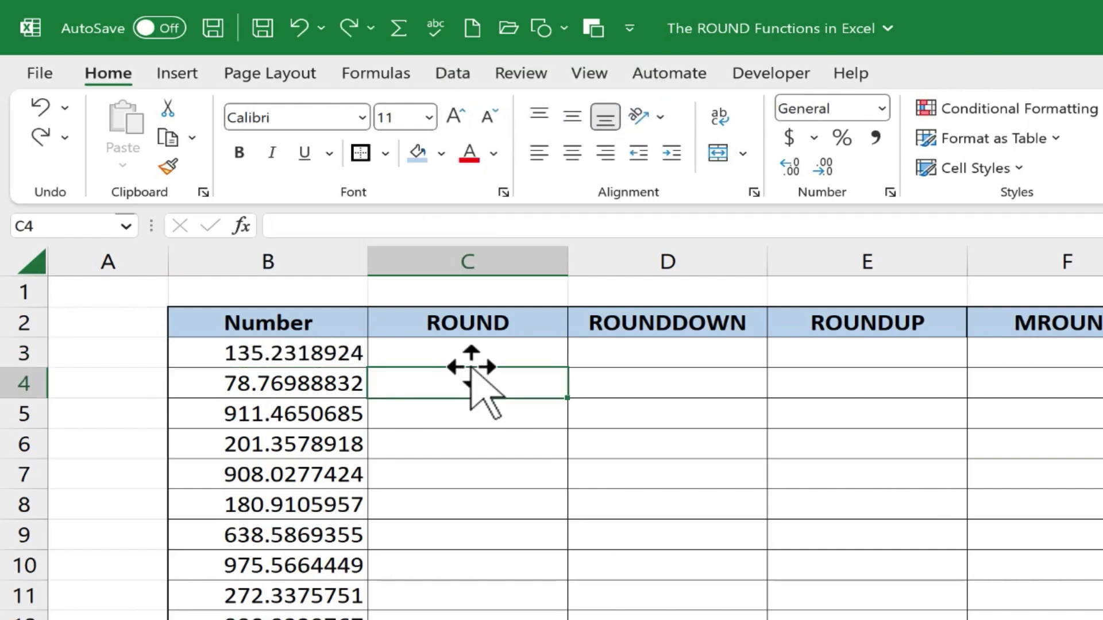
click(475, 359)
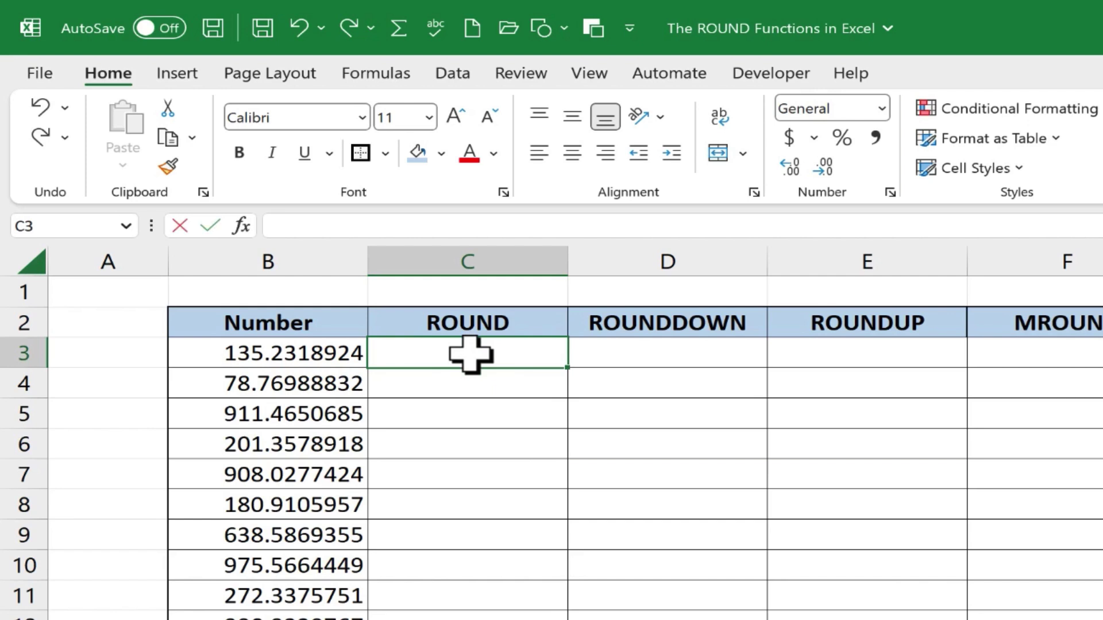
text(=round)
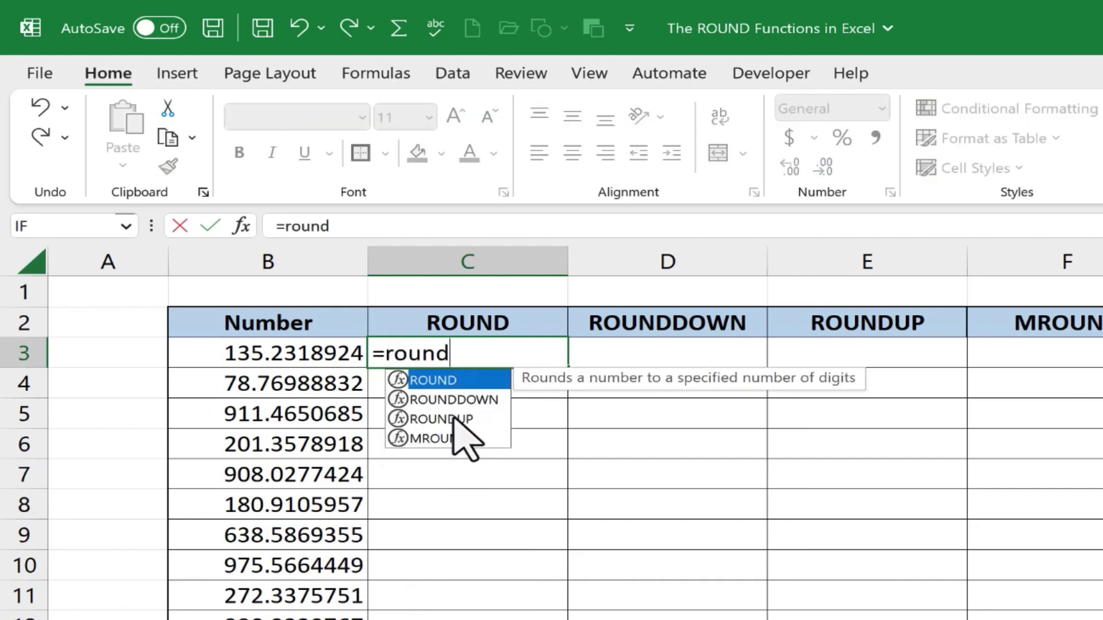
key(Down)
key(Down)
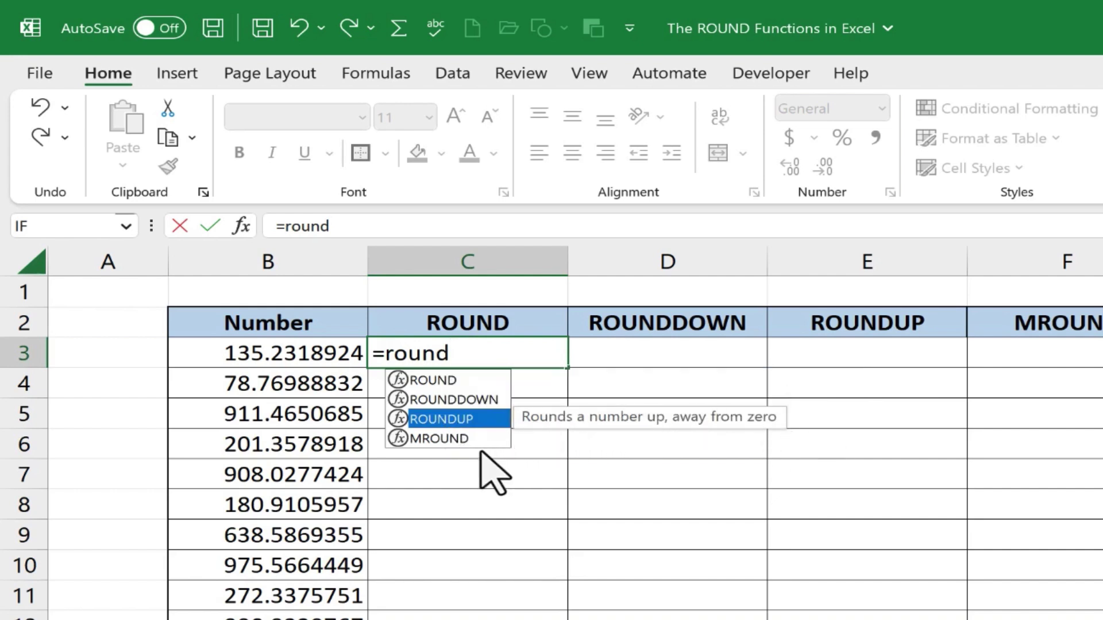
key(Down)
key(Up)
key(Up)
key(Up)
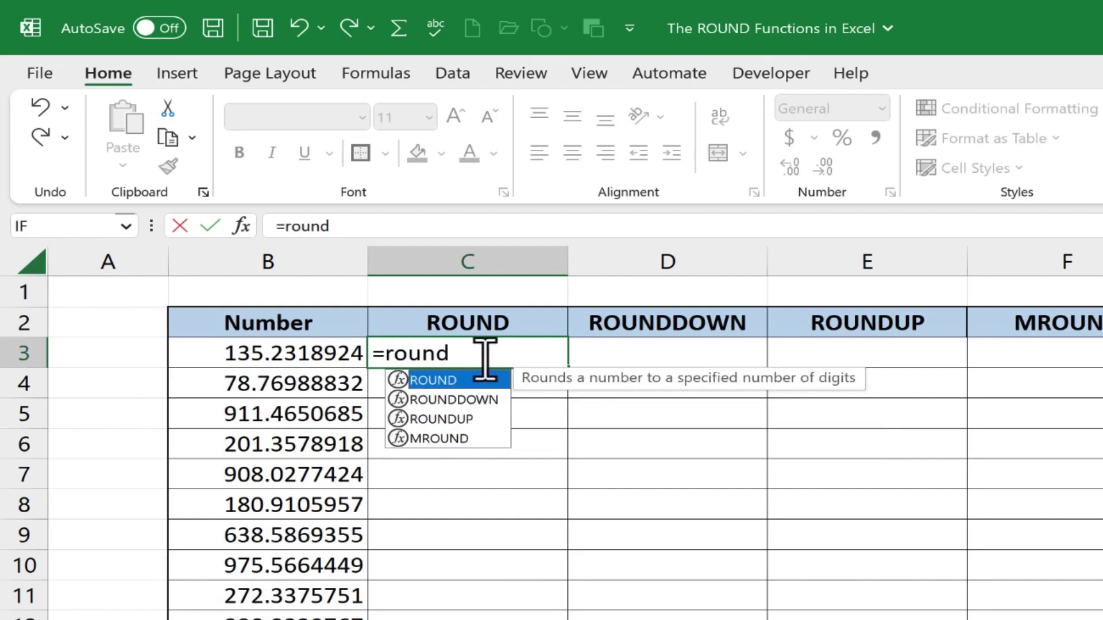
Complete C3's formula as =ROUND(B3,2), showing 135.23.
click(486, 353)
click(485, 354)
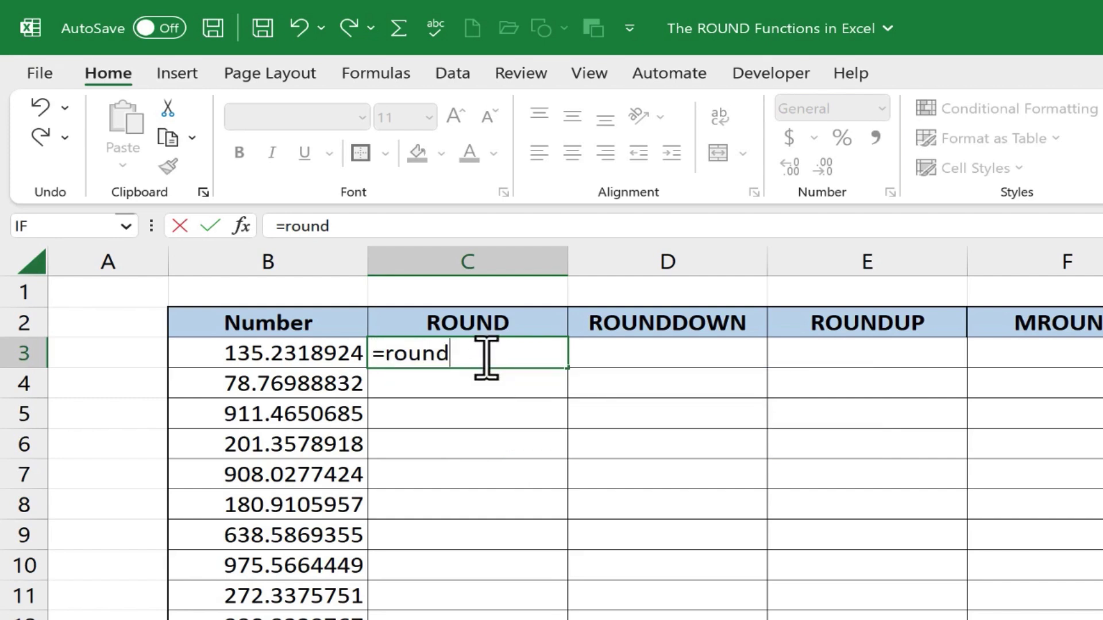
text(()
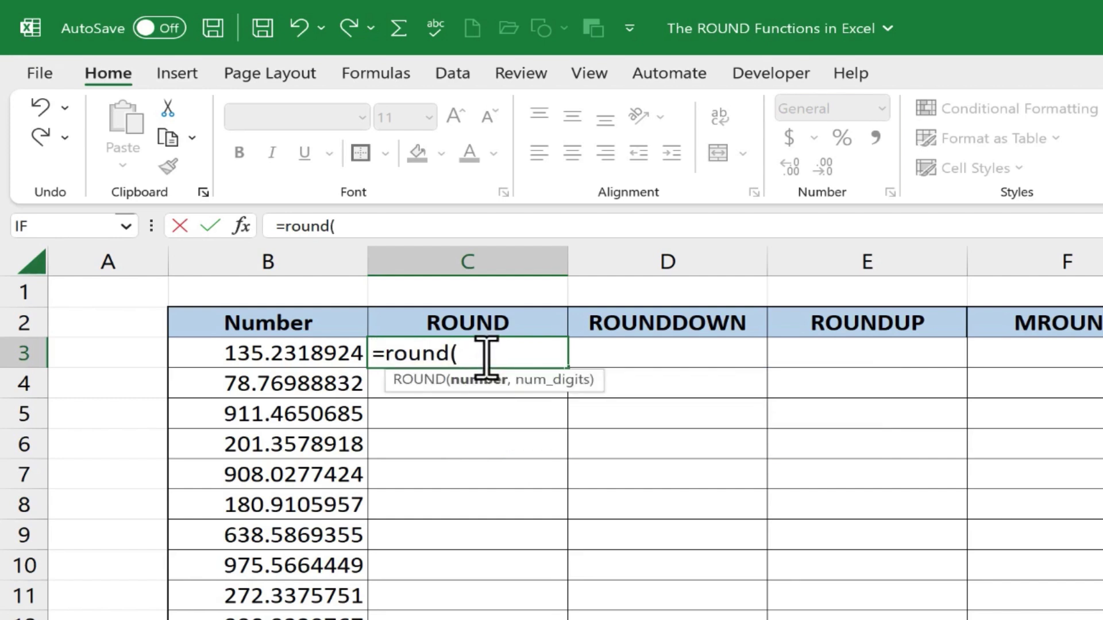
click(304, 352)
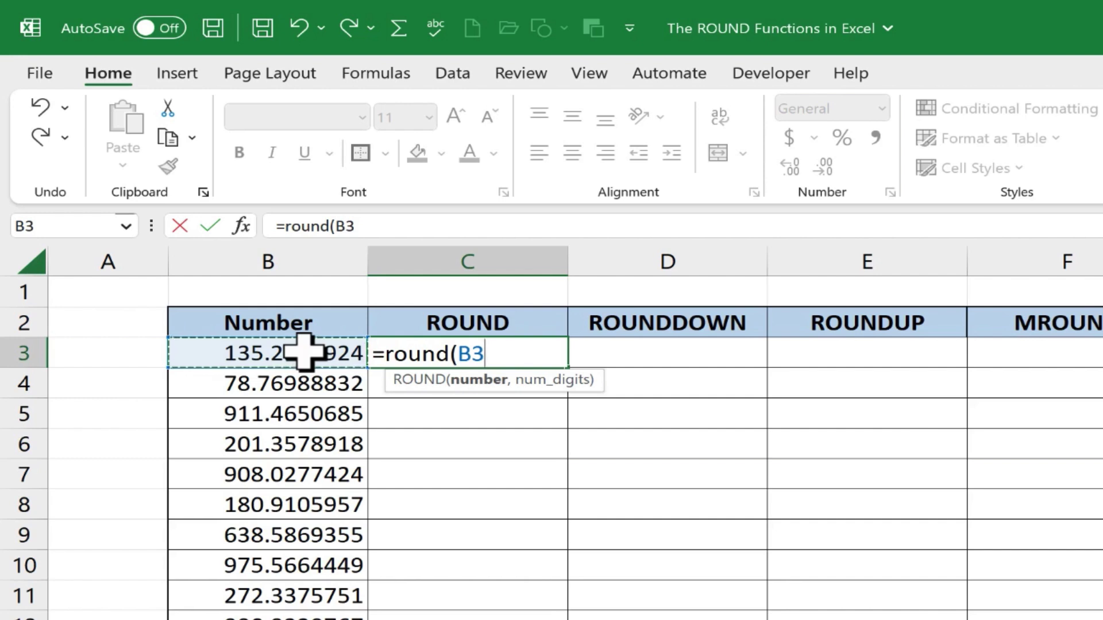
text(,2)
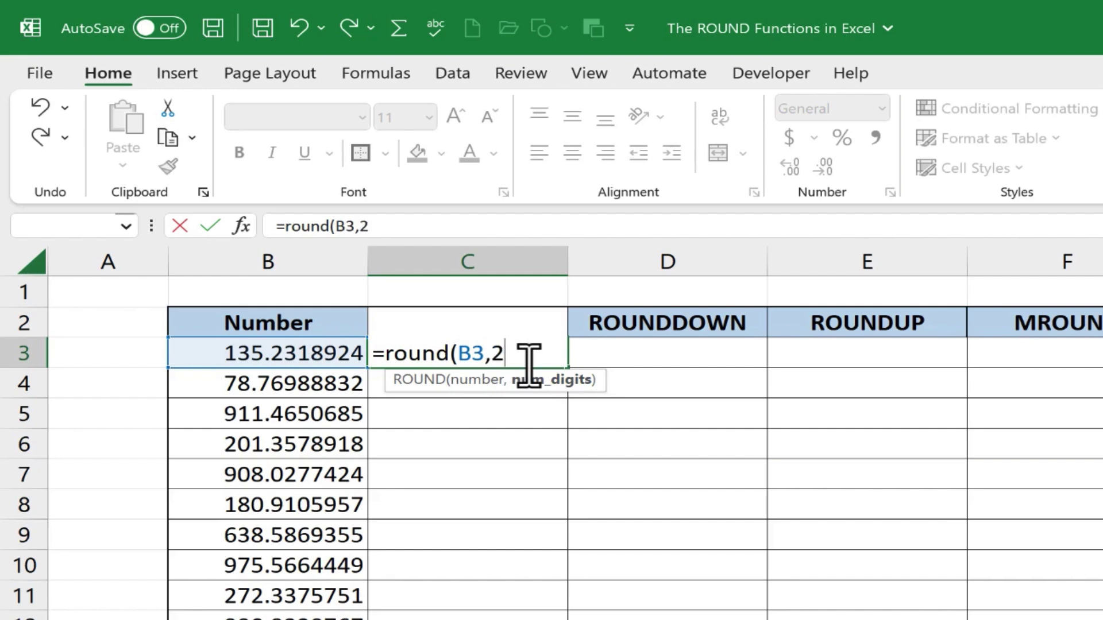
text())
key(Return)
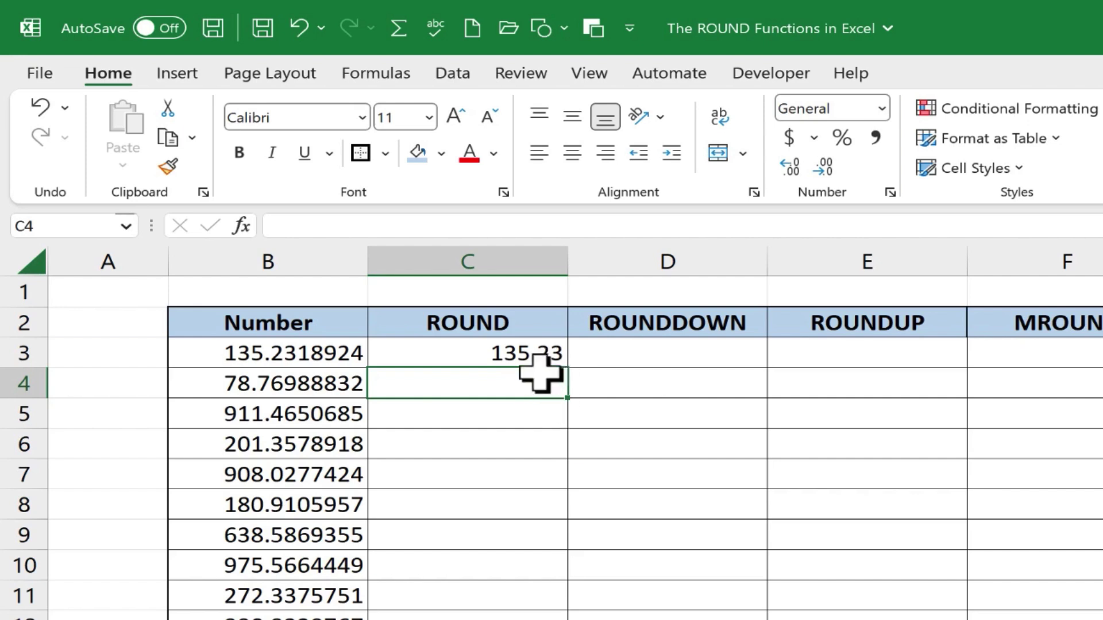
Fill C3's ROUND formula down column C and check the results.
click(530, 356)
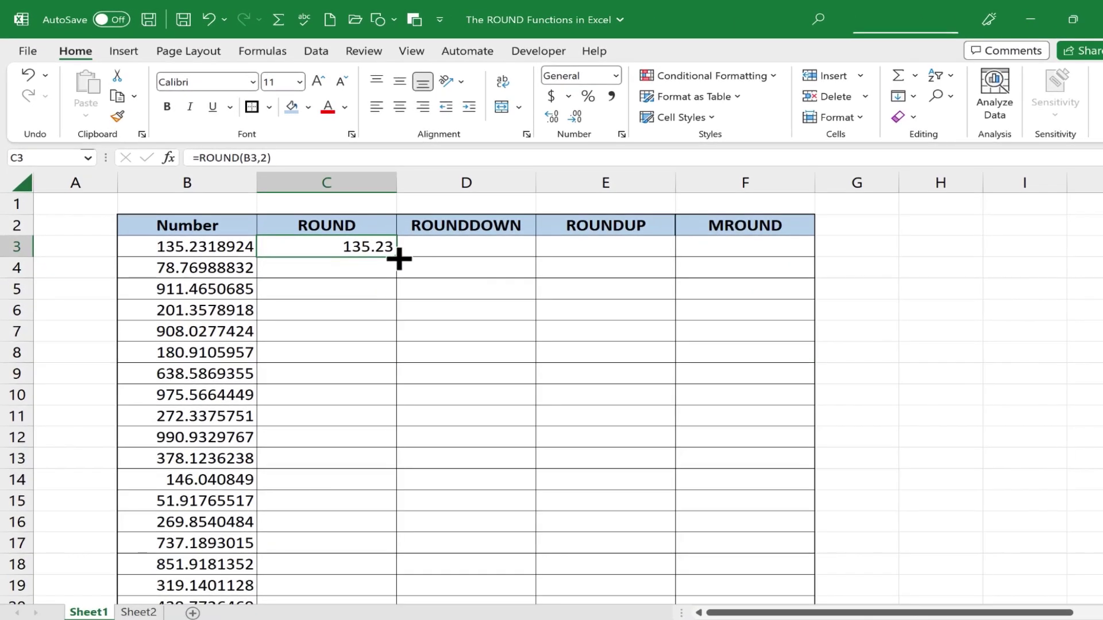
click(398, 259)
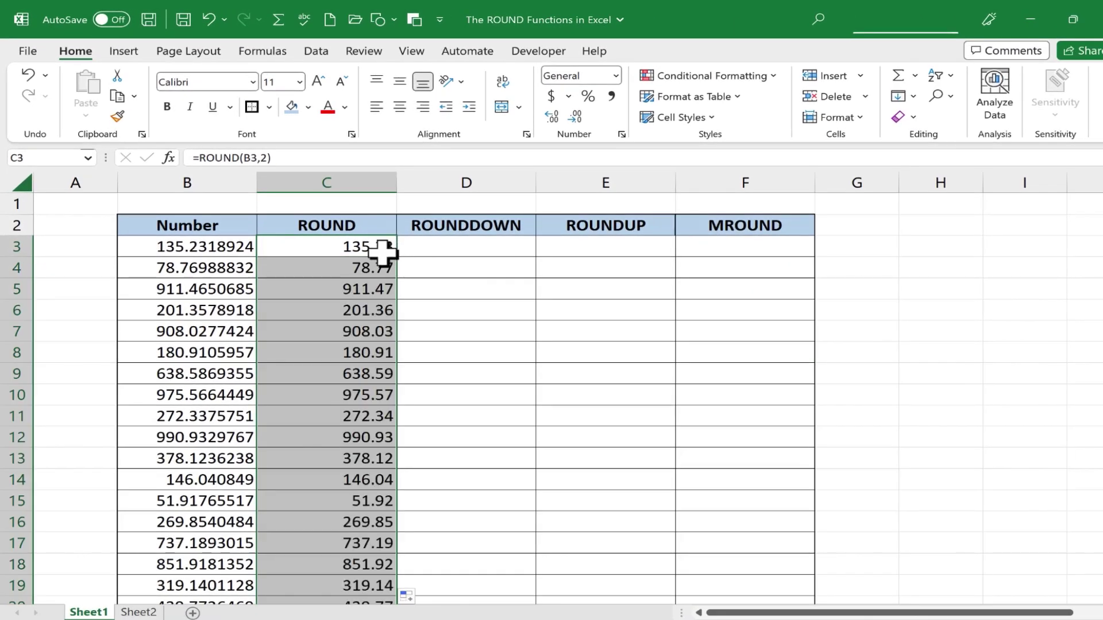
scroll(379, 282, down, 3)
scroll(374, 291, up, 3)
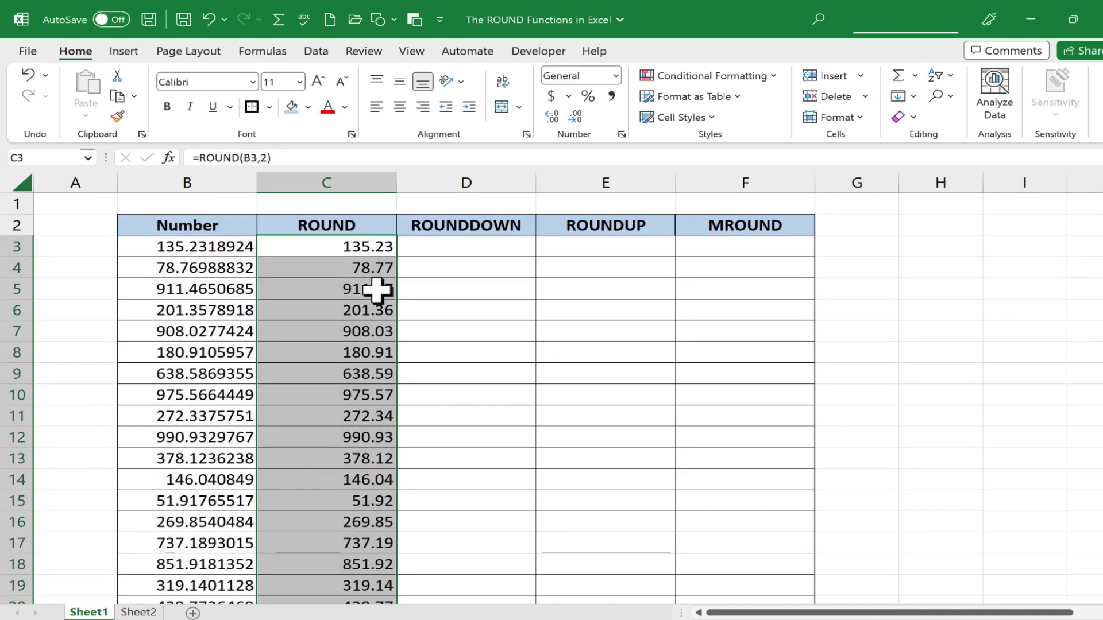
Change C3 to a one-decimal ROUND formula and fill it down column C.
click(379, 248)
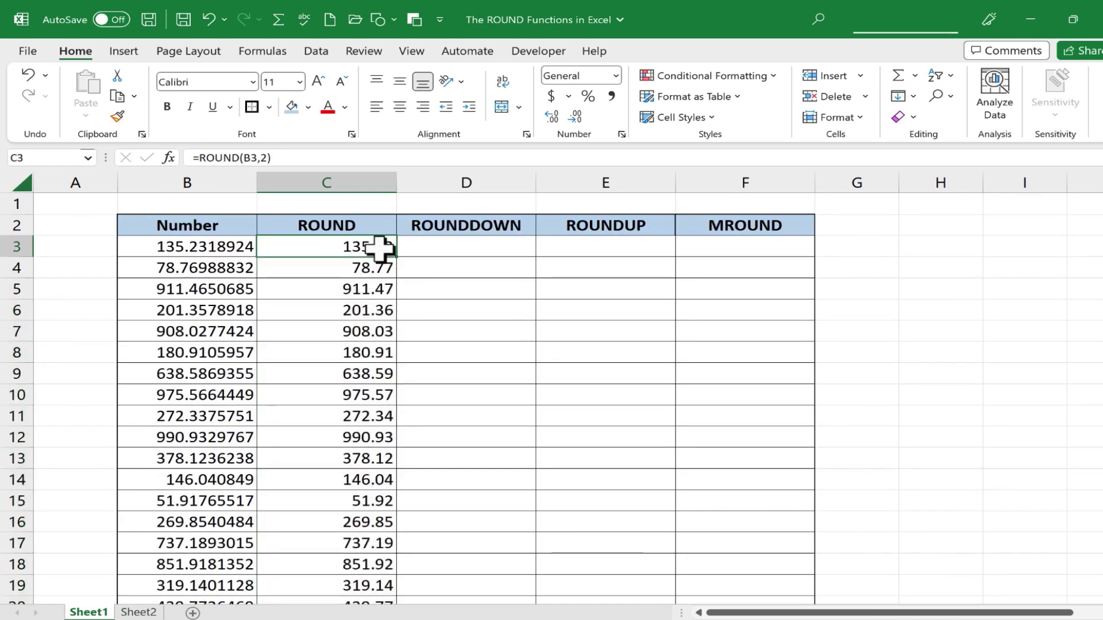
click(268, 157)
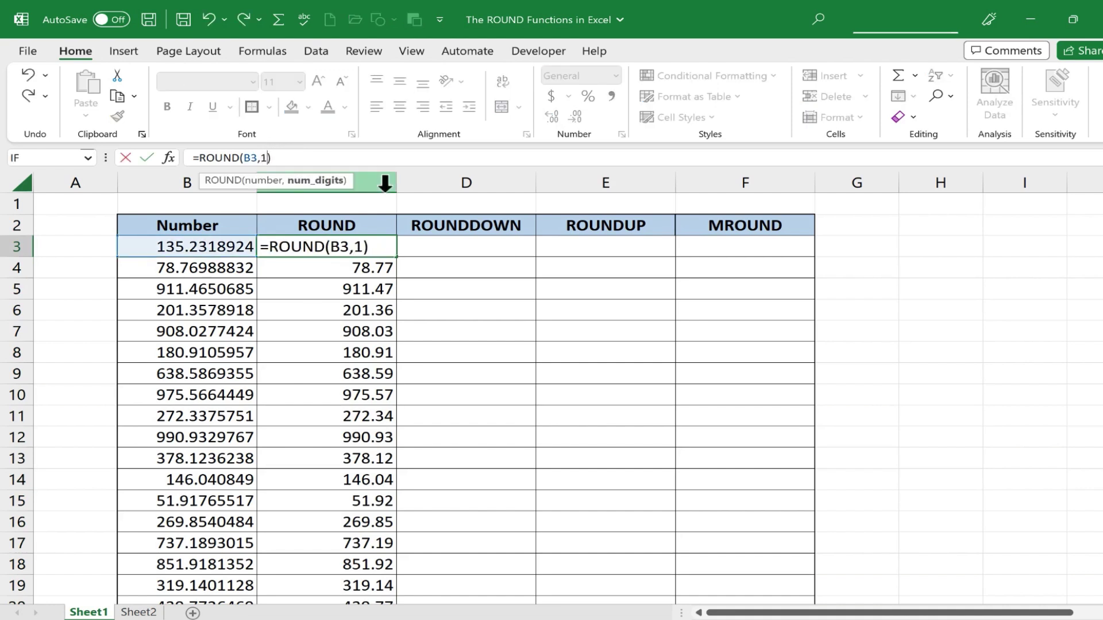
key(Return)
click(390, 254)
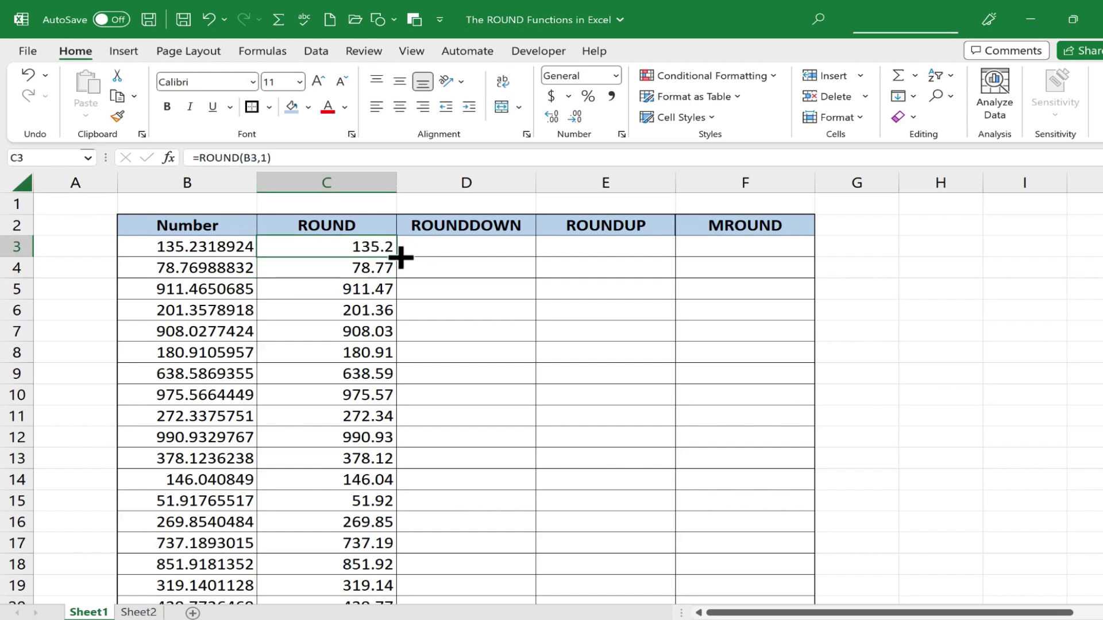
double_click(400, 260)
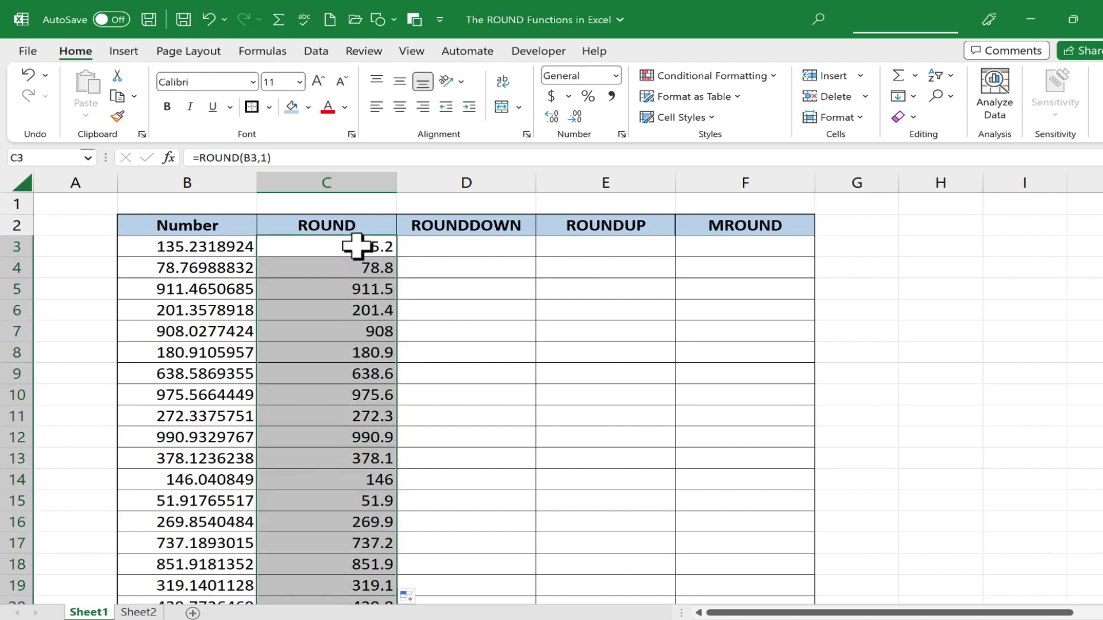
Change C3's ROUND digit count to 5.
click(264, 157)
key(BackSpace)
text(5)
key(Return)
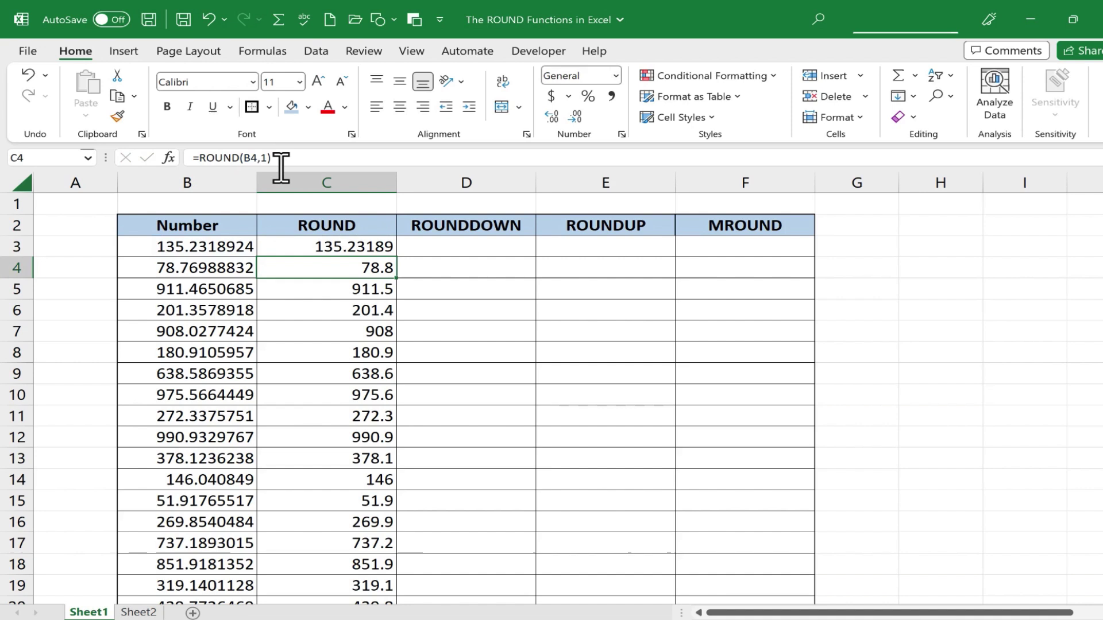
Set C3 to =ROUND(B3,0), fill it down, and compare with B4 and B5.
double_click(366, 241)
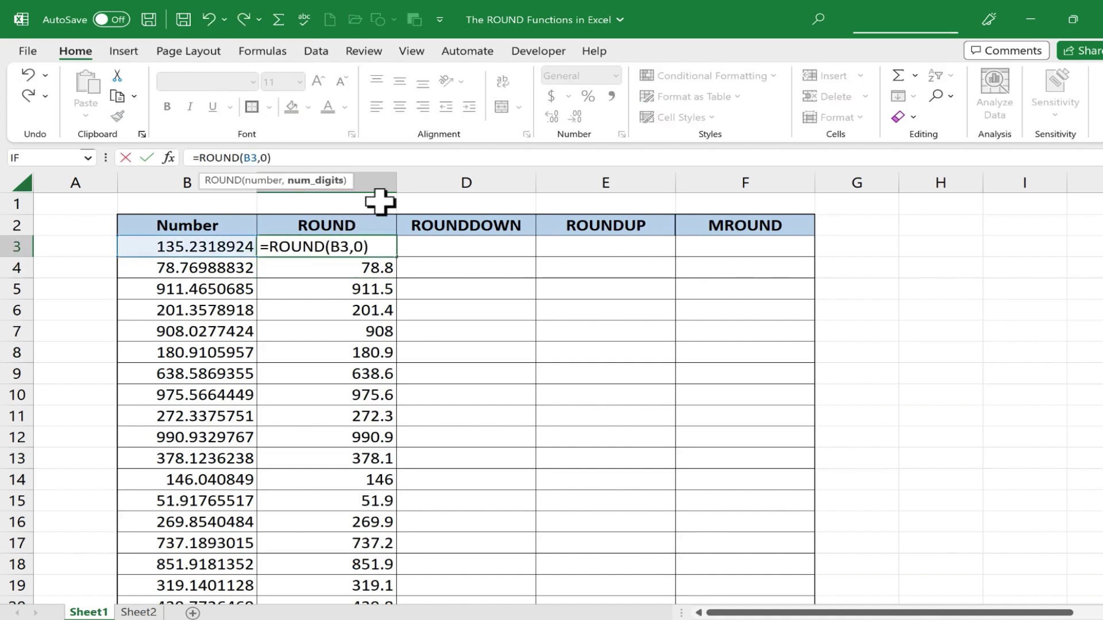
key(Return)
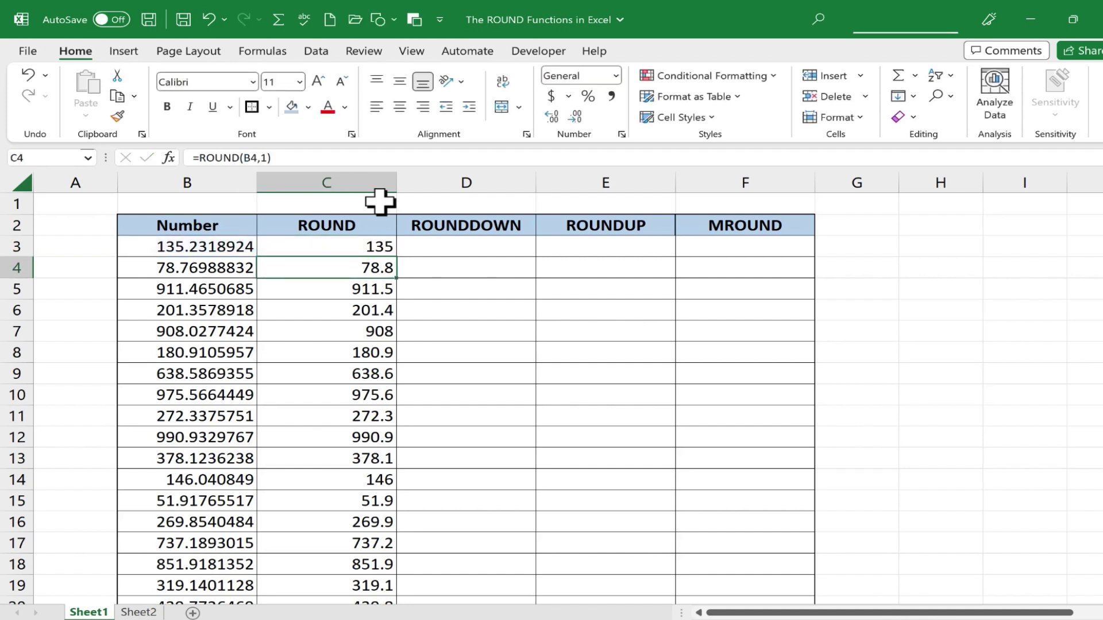
click(376, 248)
double_click(396, 257)
click(388, 252)
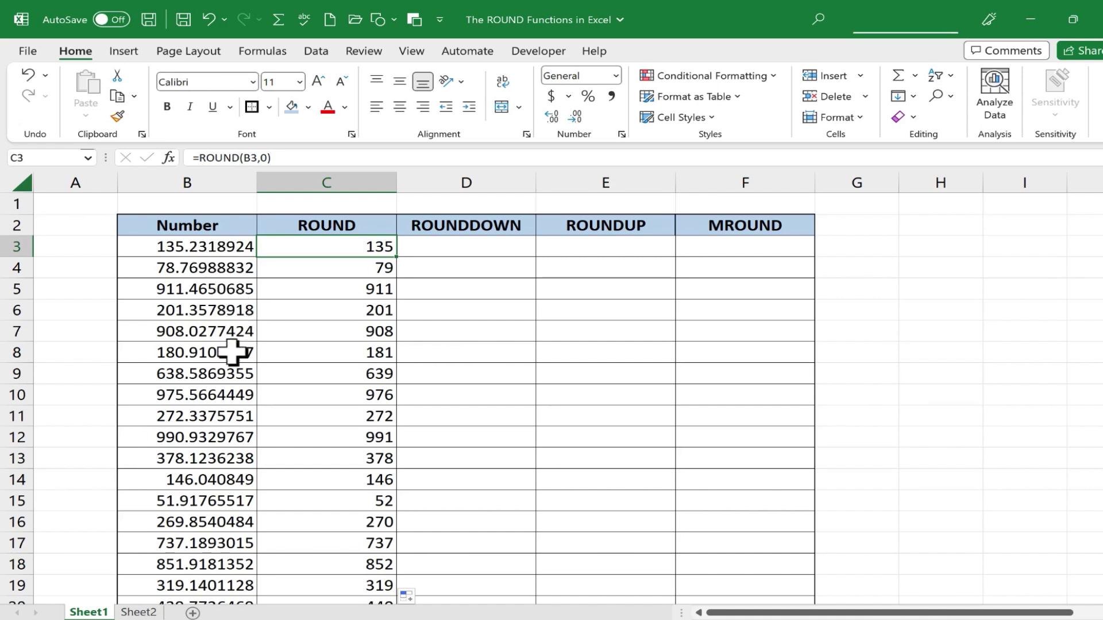
click(224, 271)
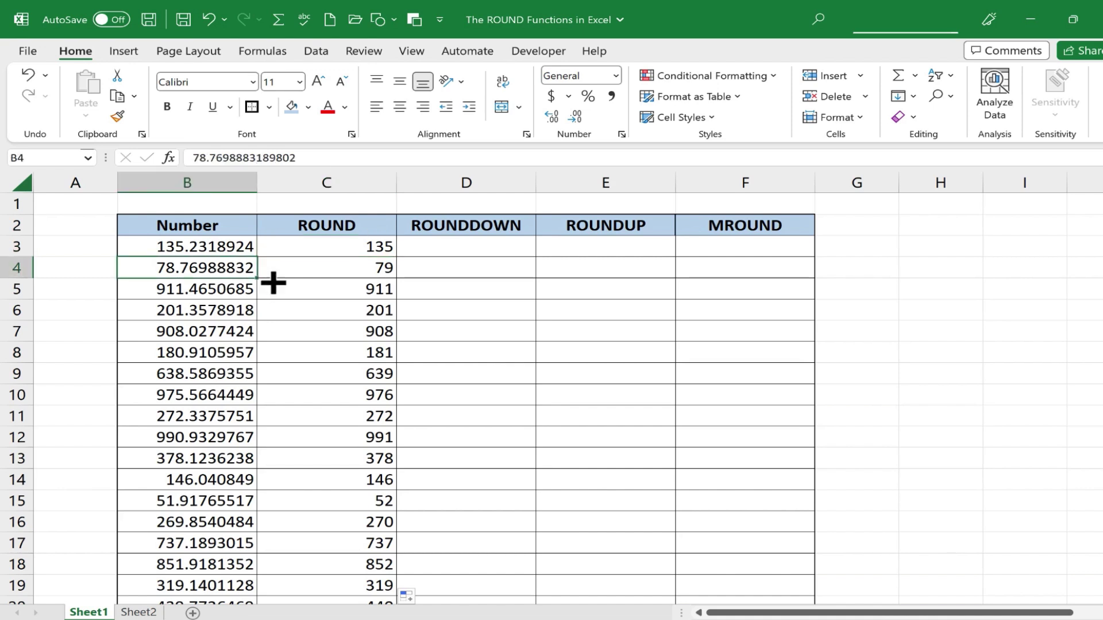
click(226, 289)
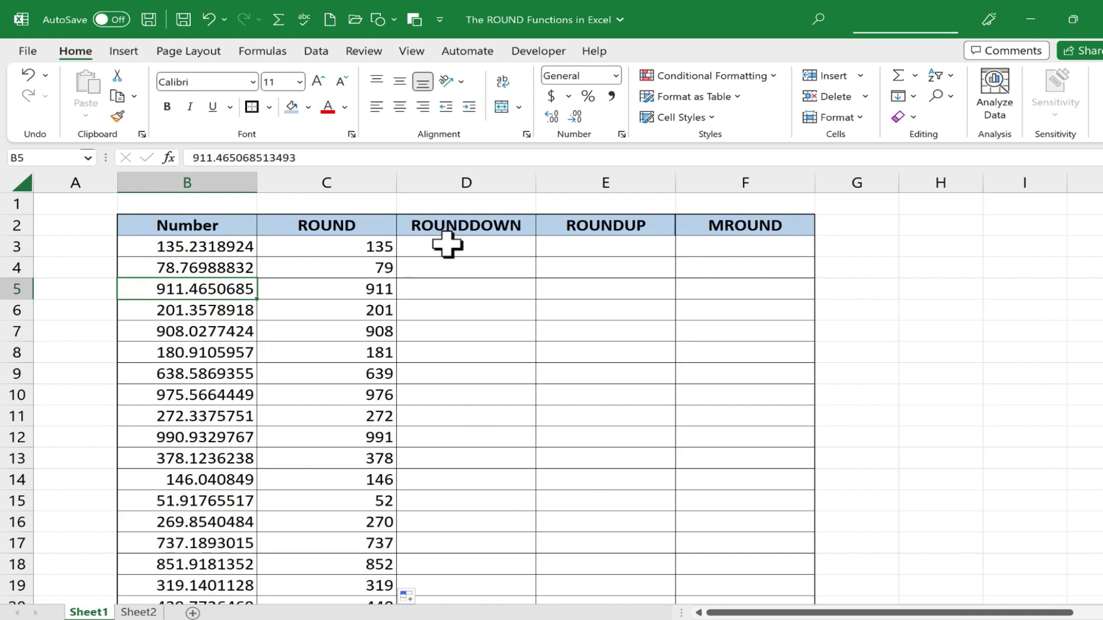
Enter =ROUNDDOWN(B3,0) in D3, correcting the misspelled function name.
click(486, 251)
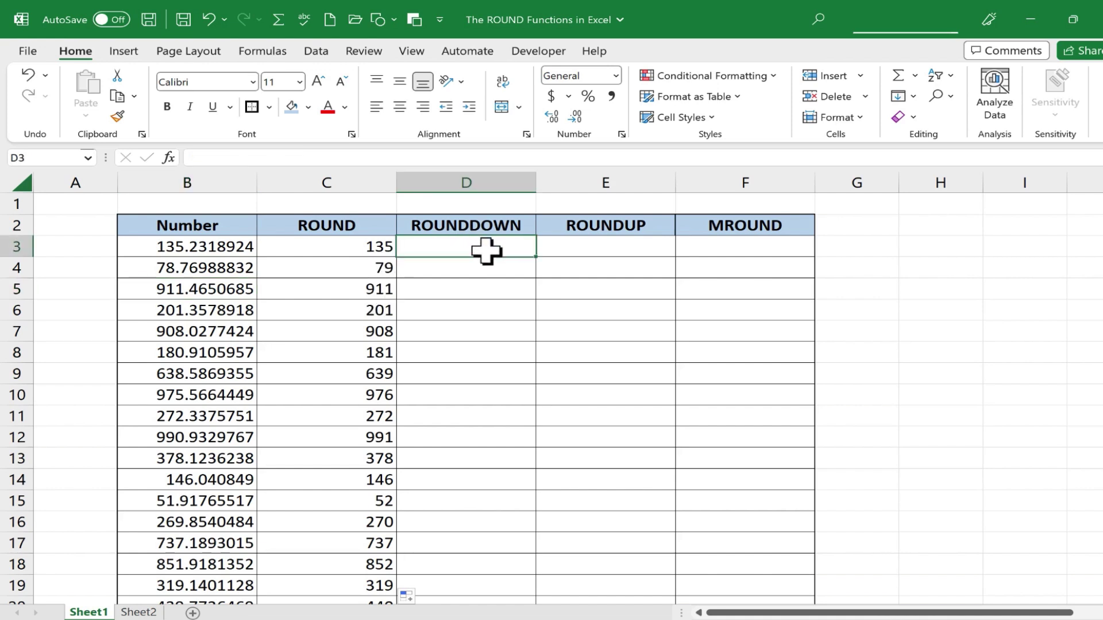
text(=)
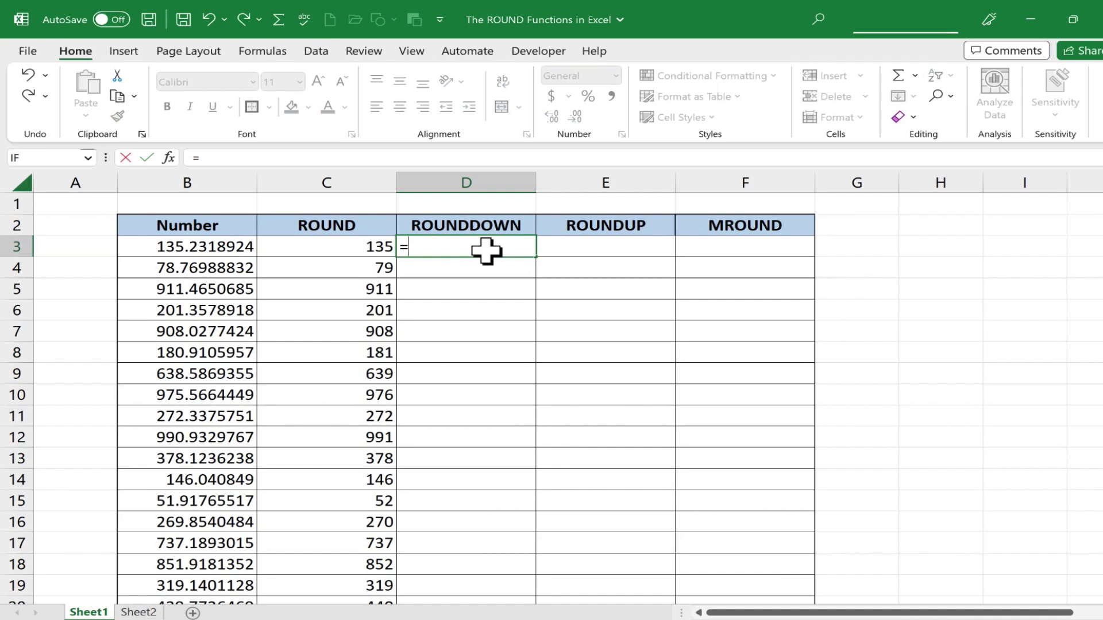
text(rou)
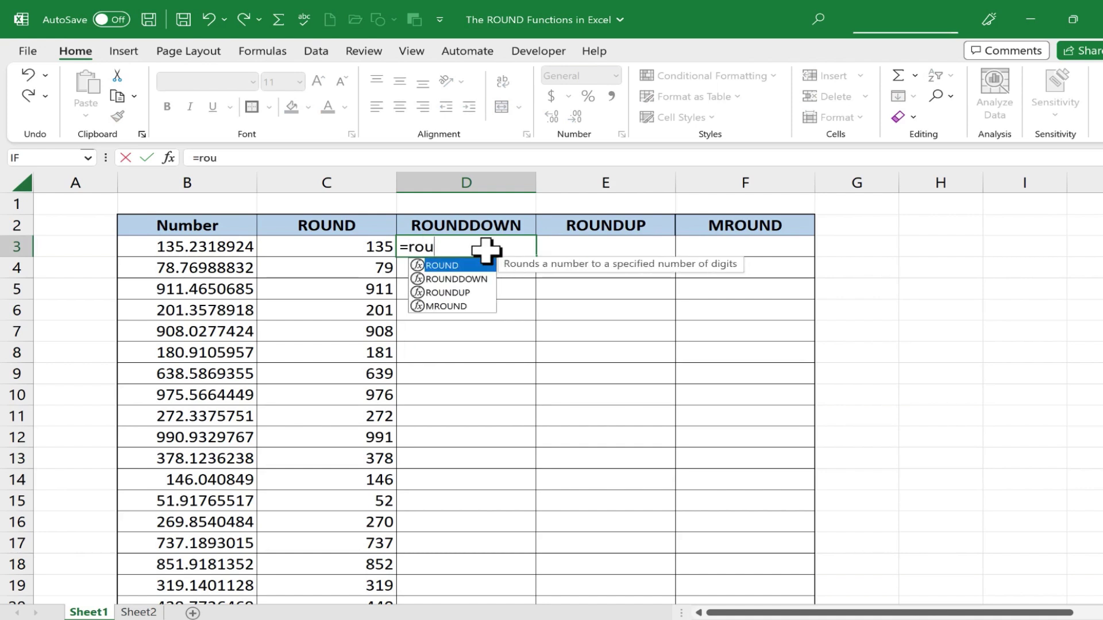
text(nddou)
text(n)
key(BackSpace)
key(BackSpace)
text(wn)
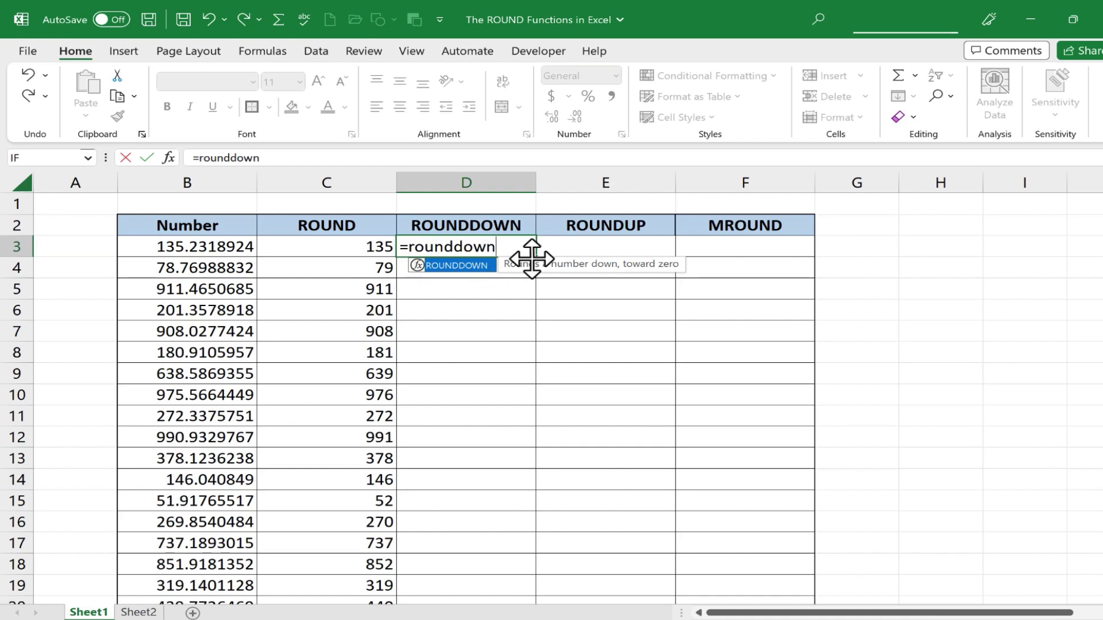
text(()
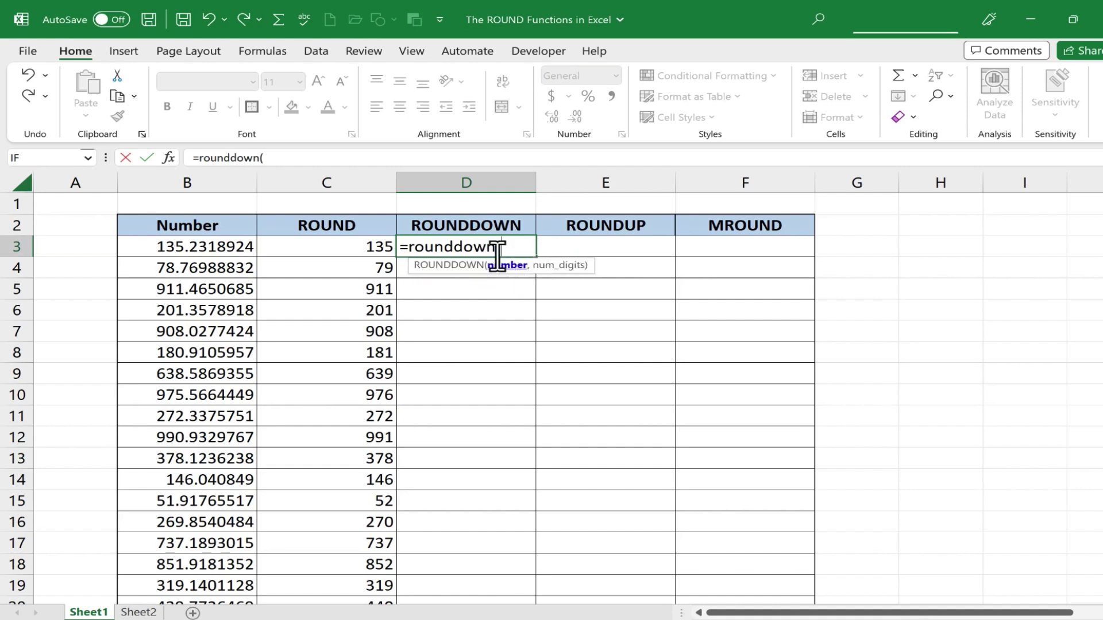
click(187, 249)
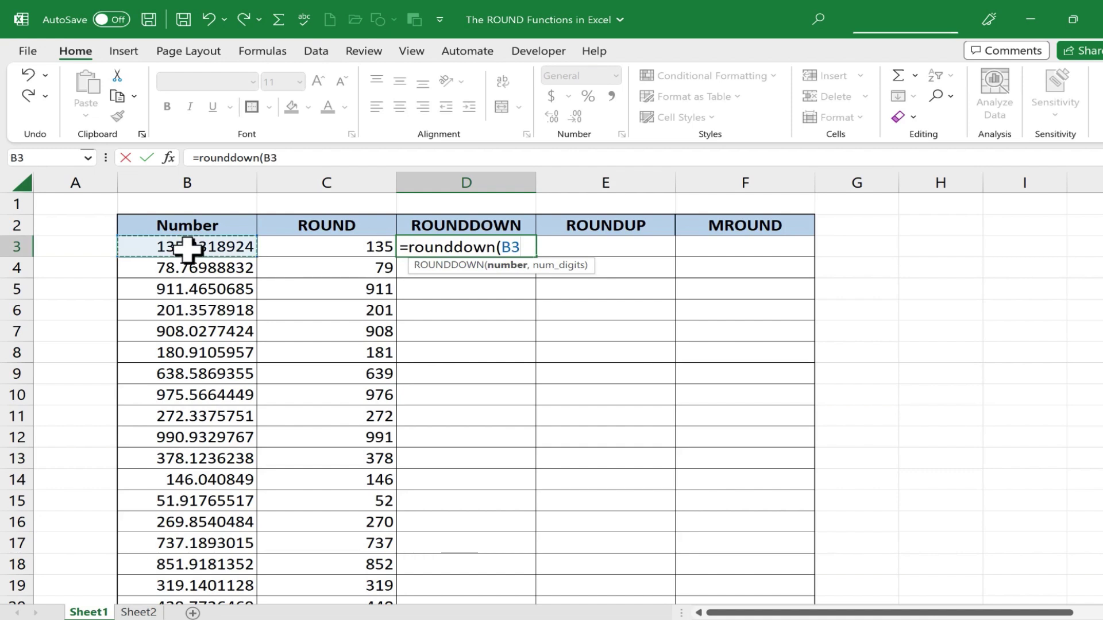
text(,)
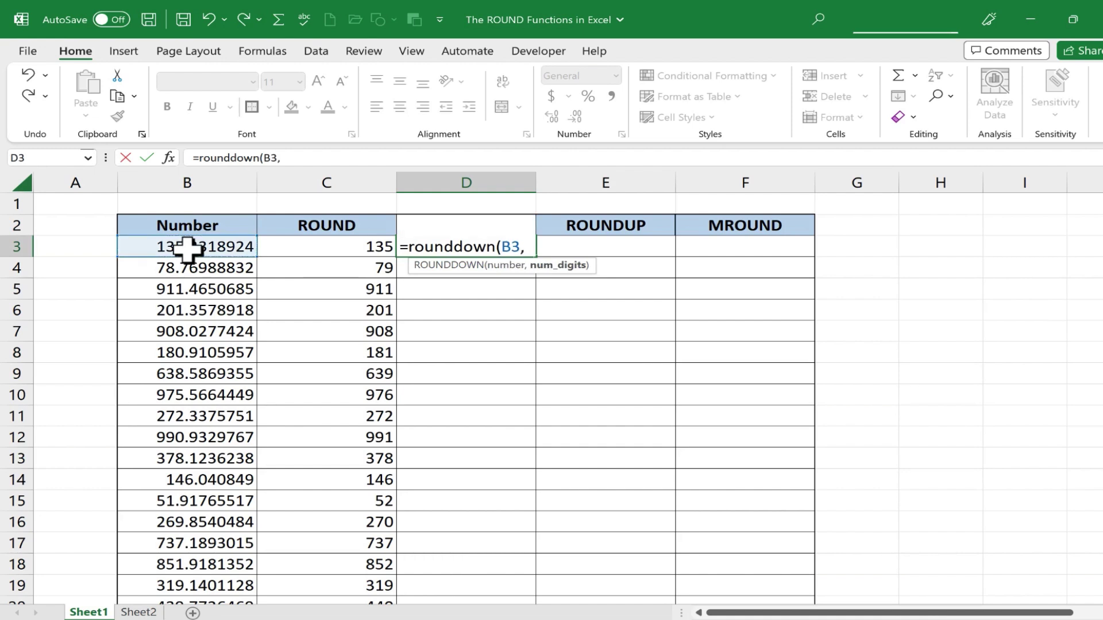
text(0)
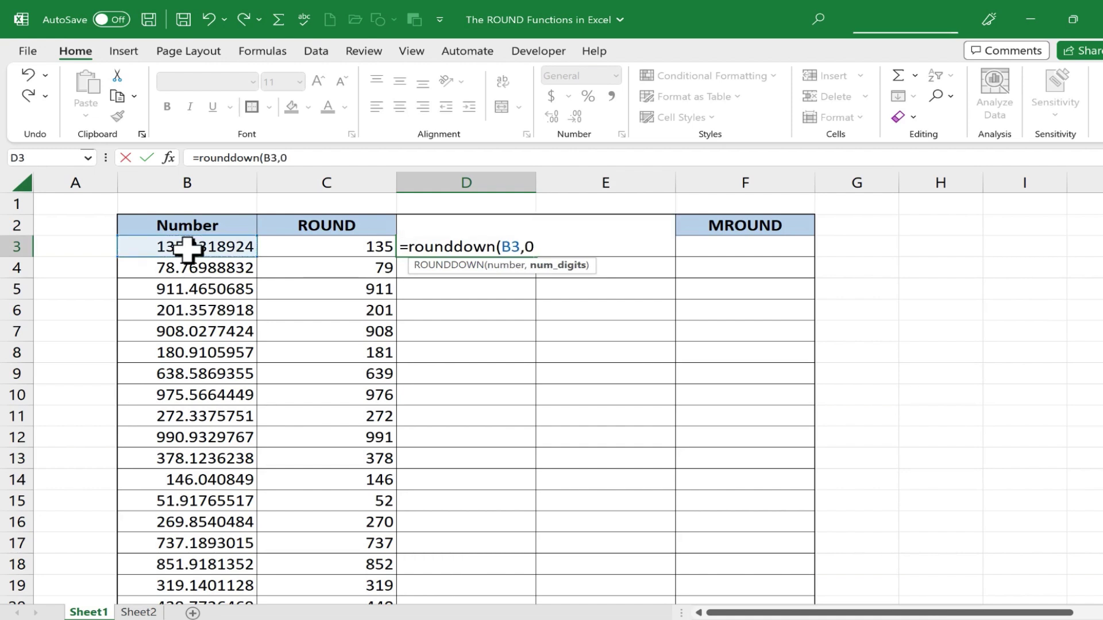
text())
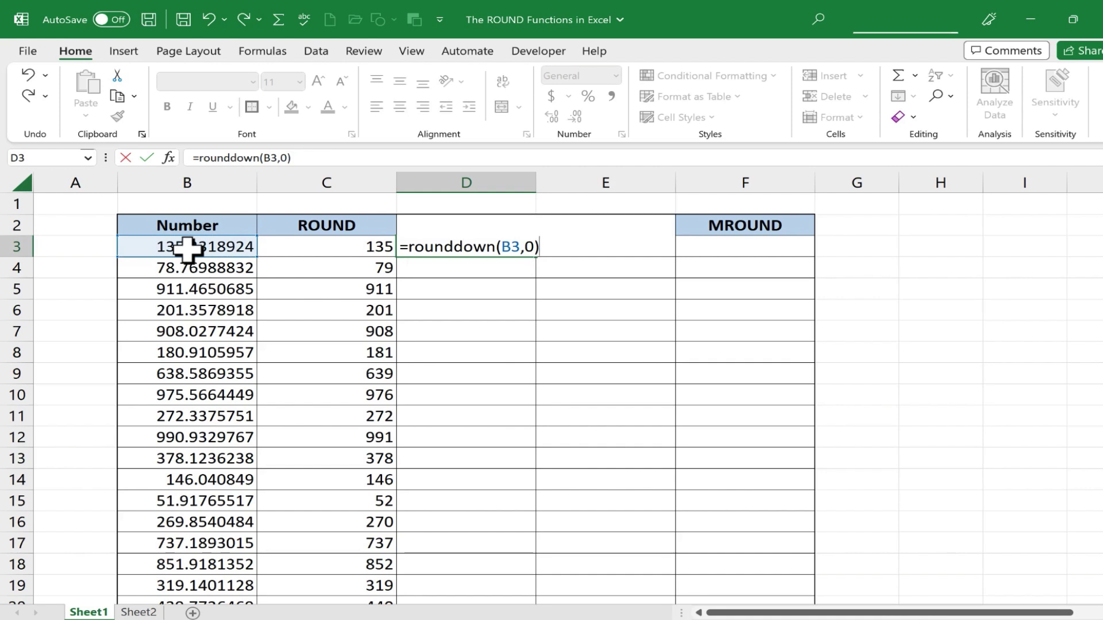
key(Return)
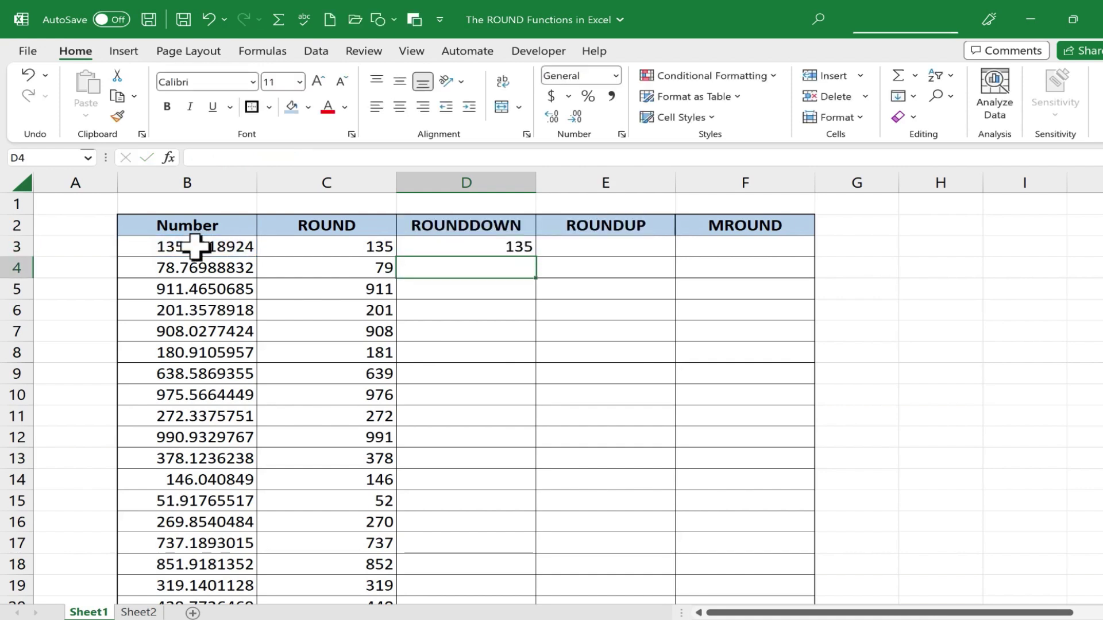
Fill the ROUNDDOWN formula down column D and compare D4 with B4 and C4.
click(506, 247)
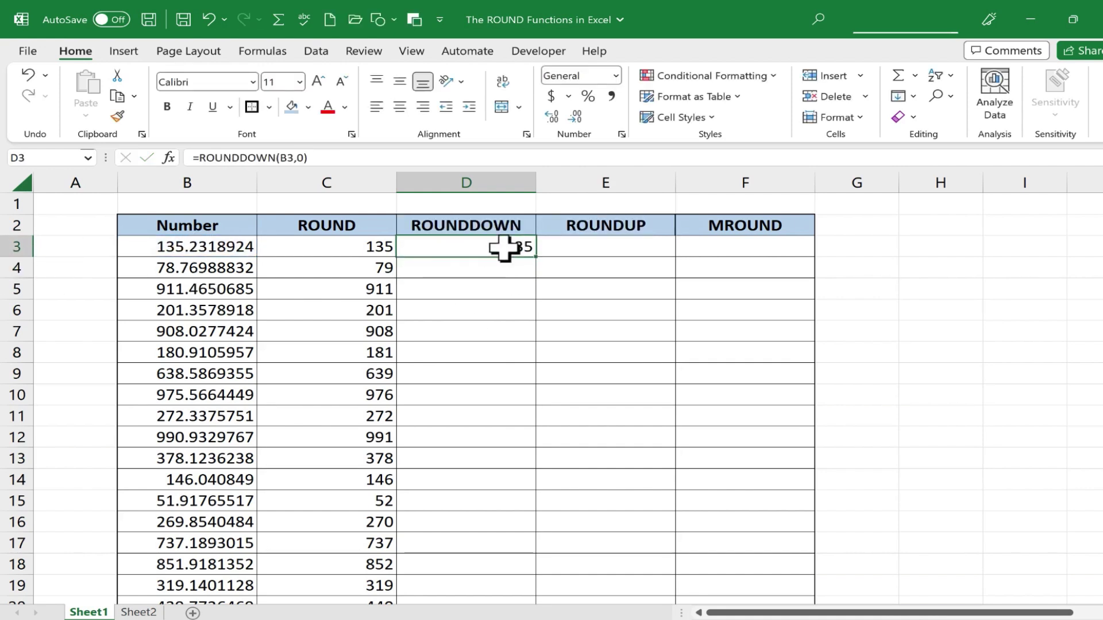
double_click(537, 259)
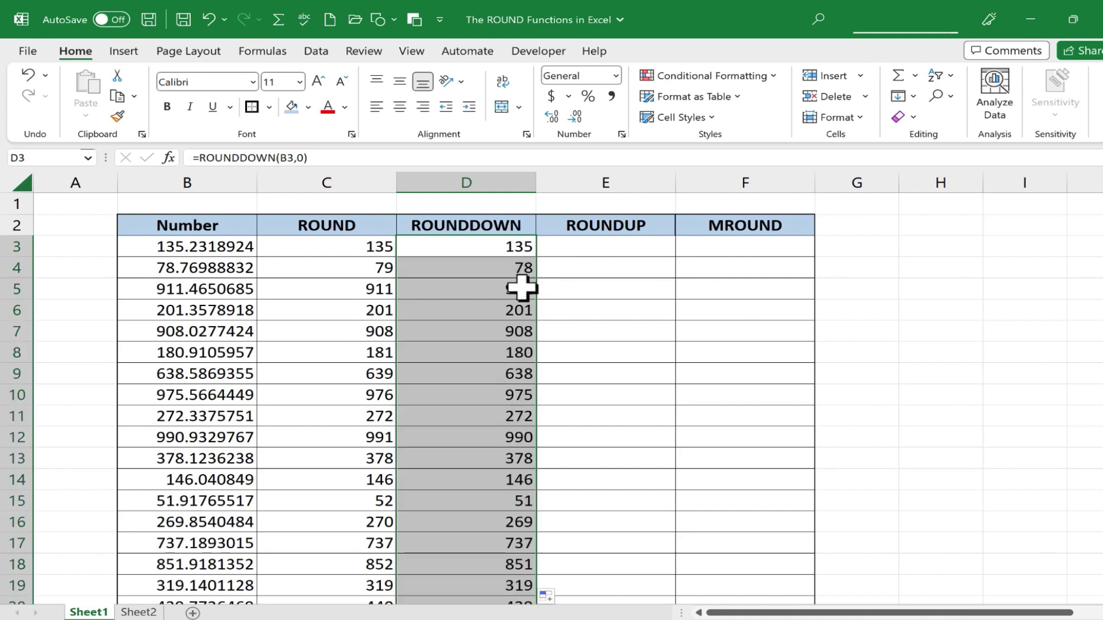
click(425, 273)
click(171, 270)
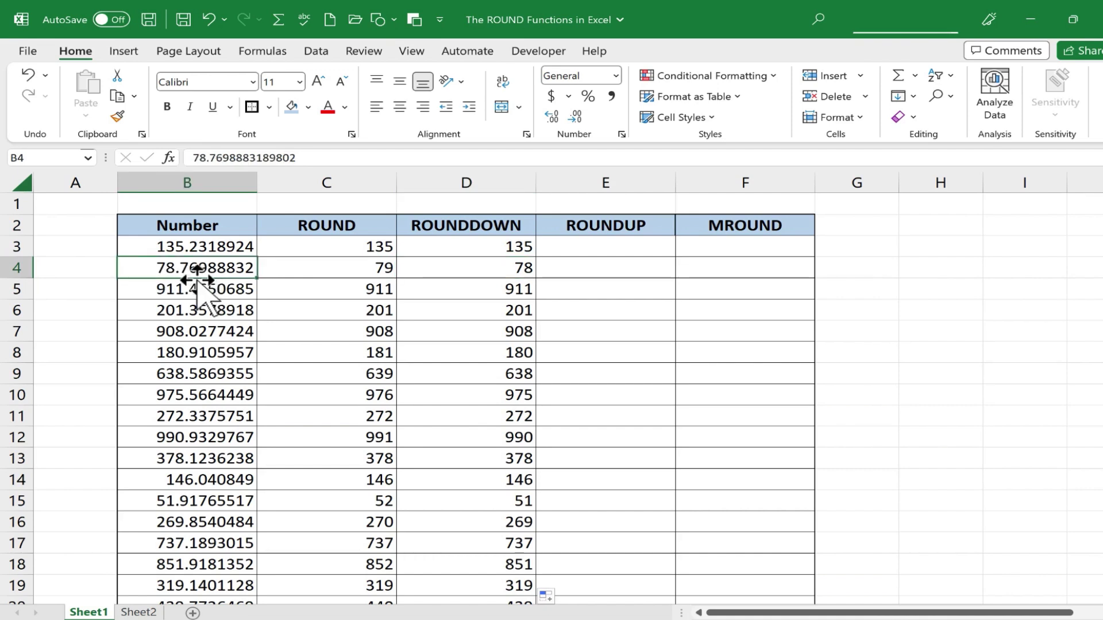
click(382, 270)
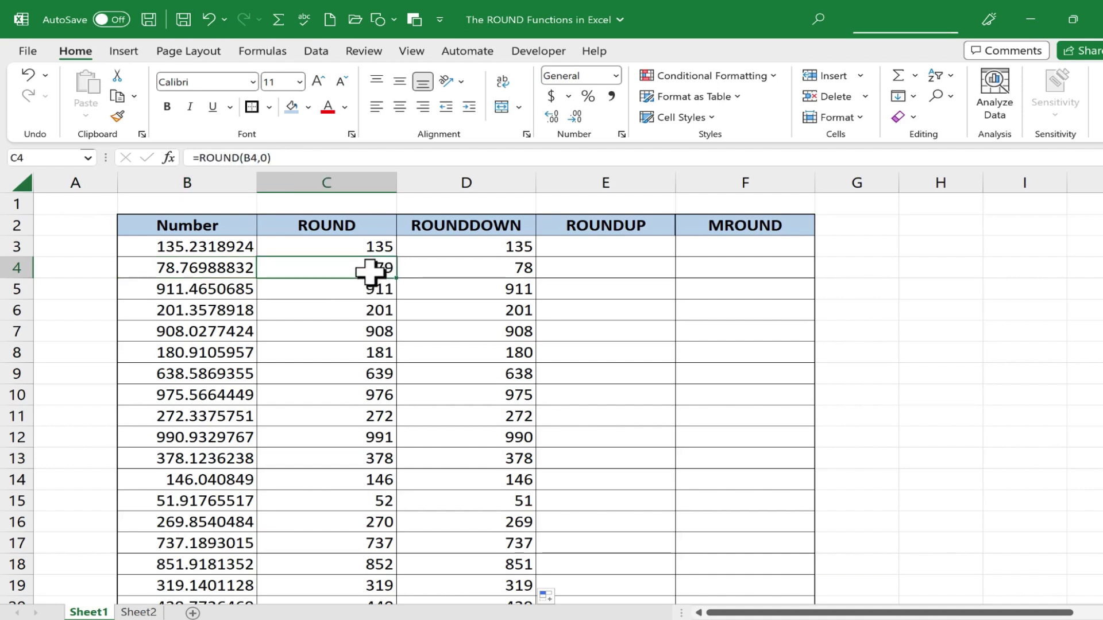
click(517, 274)
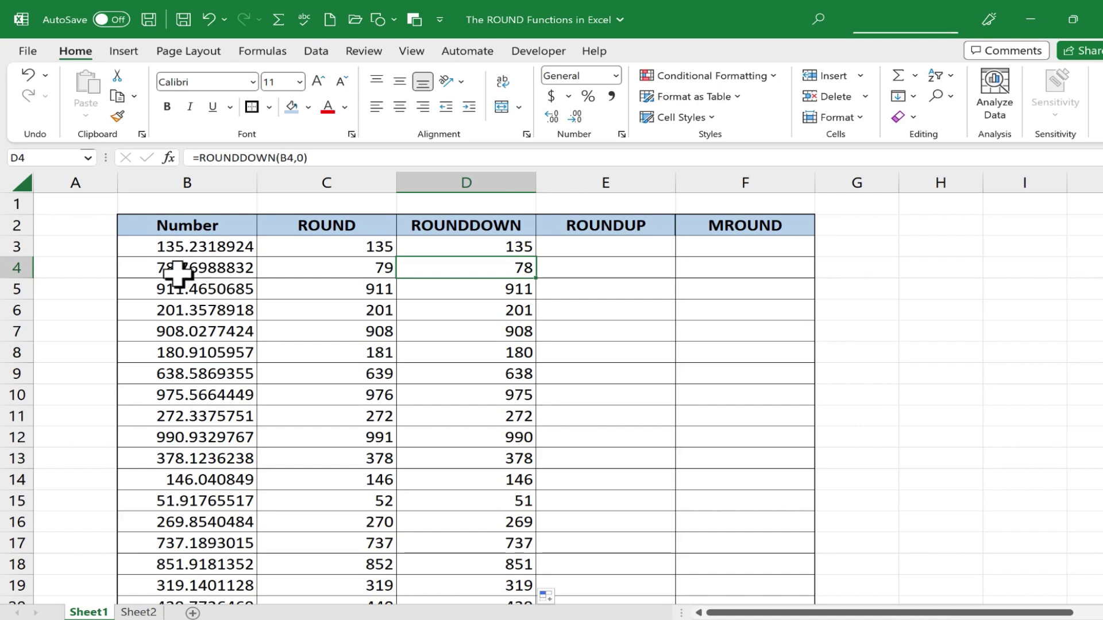
click(608, 253)
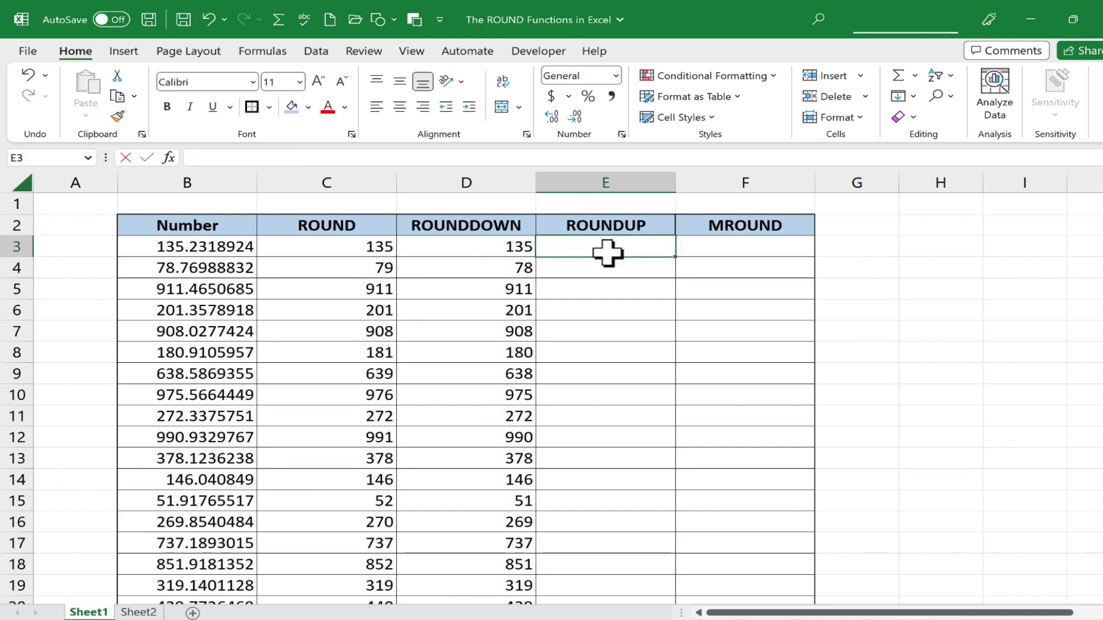
Enter =ROUNDUP(B3,0) in E3.
text(=round)
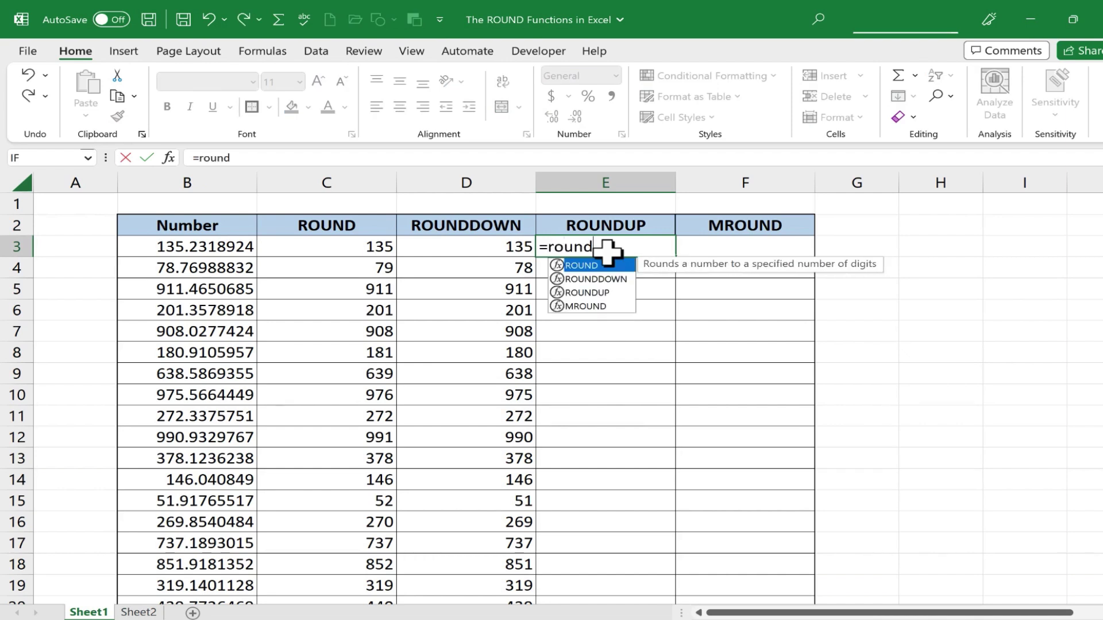
text(up)
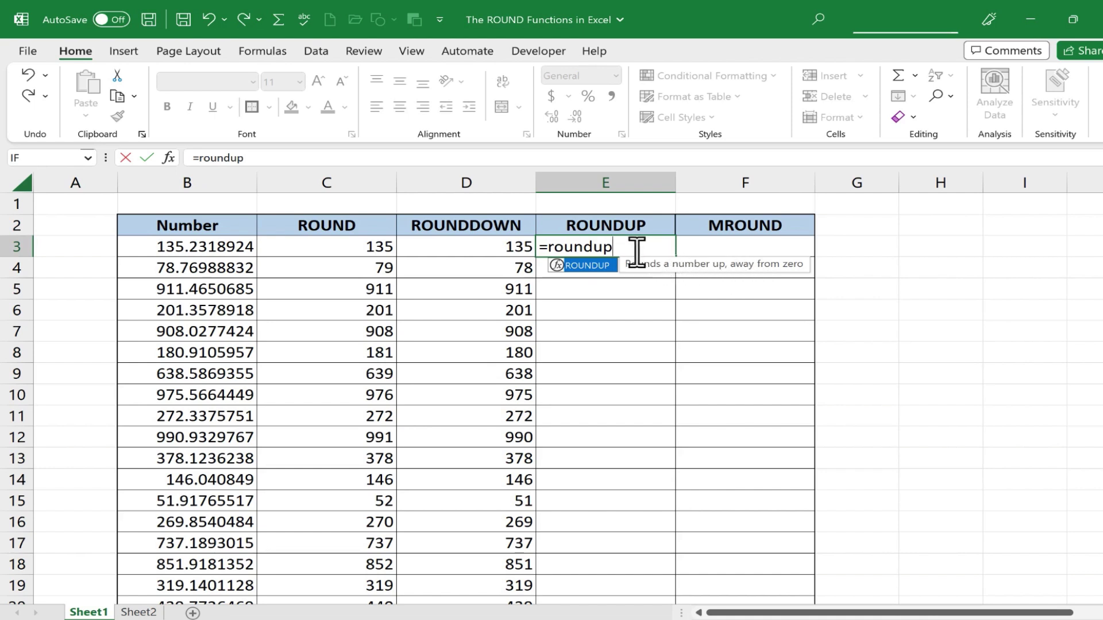
text(()
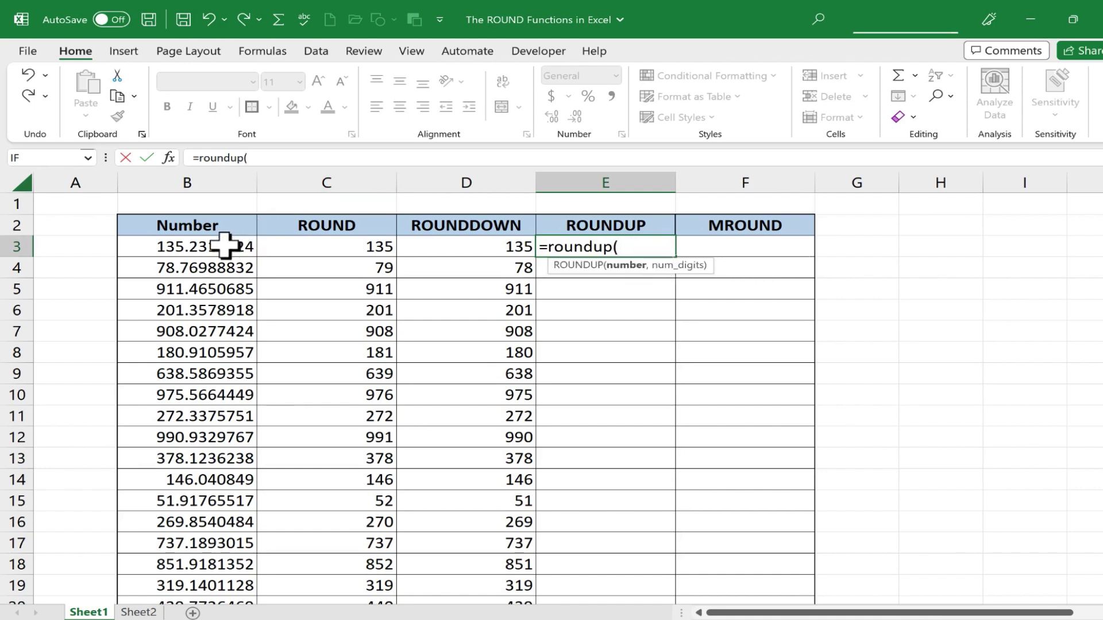
click(198, 247)
text(,)
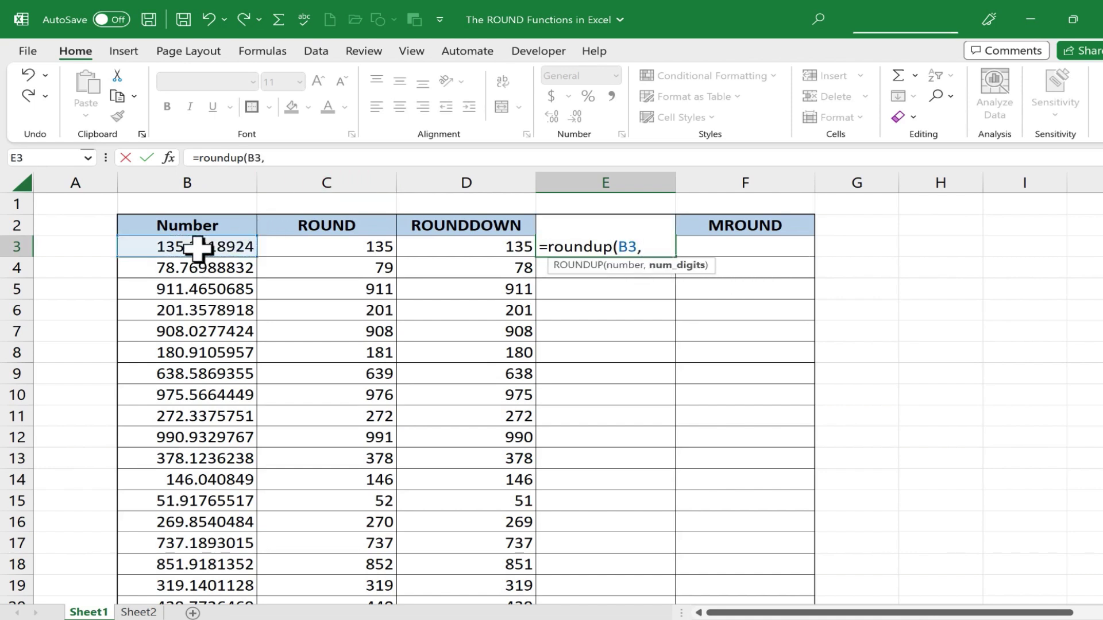
text(0))
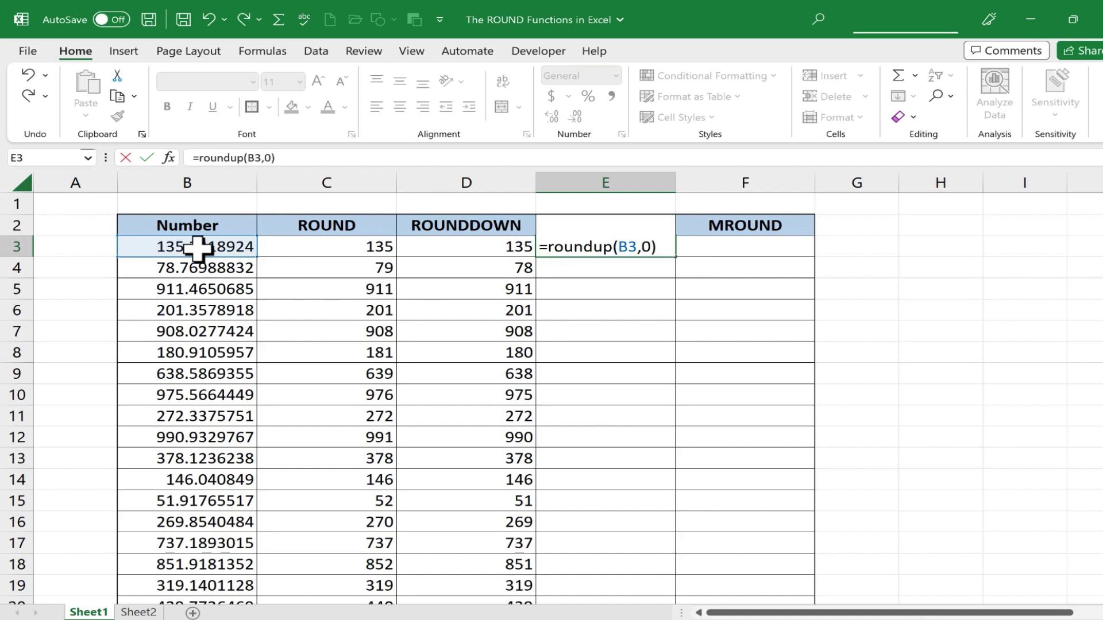
key(Return)
Fill the ROUNDUP formula down column E and inspect E7 to E9.
click(661, 252)
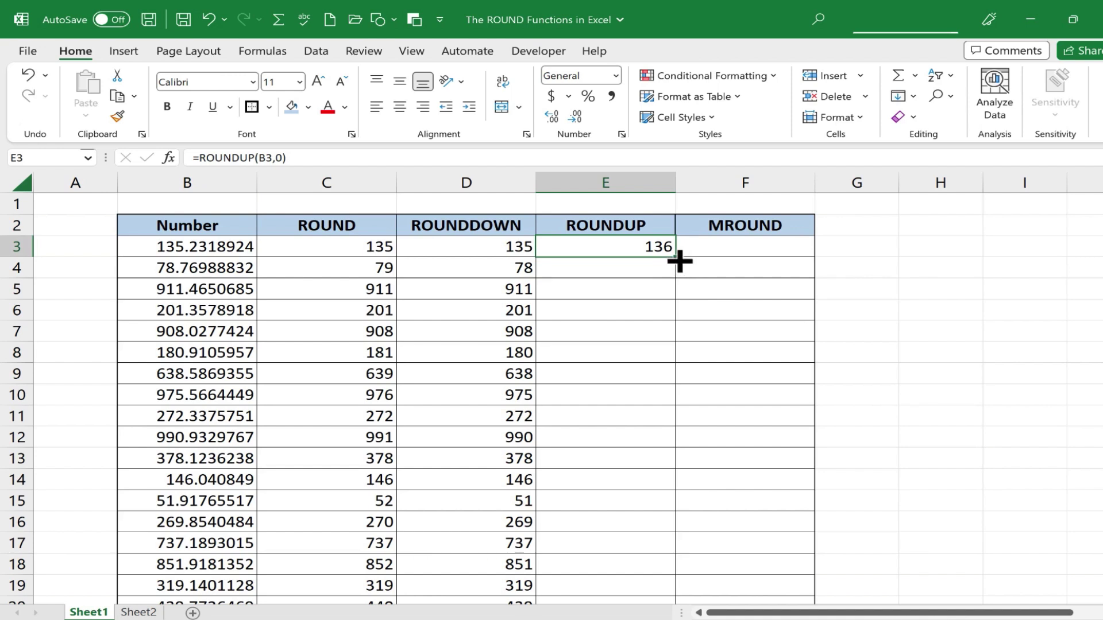
double_click(676, 259)
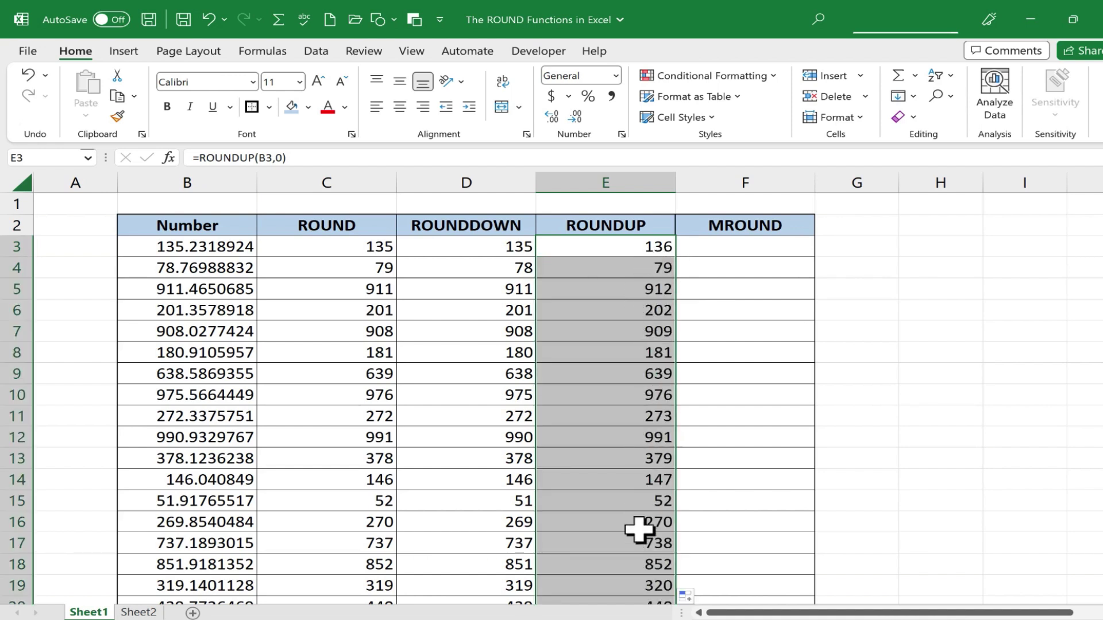
click(642, 250)
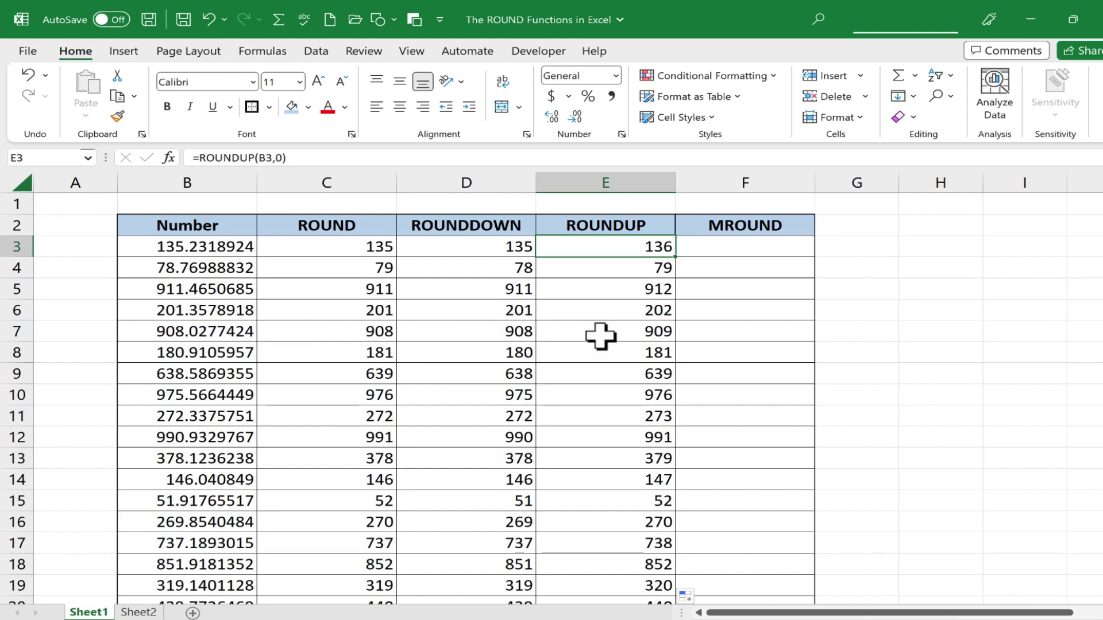
click(635, 337)
click(645, 352)
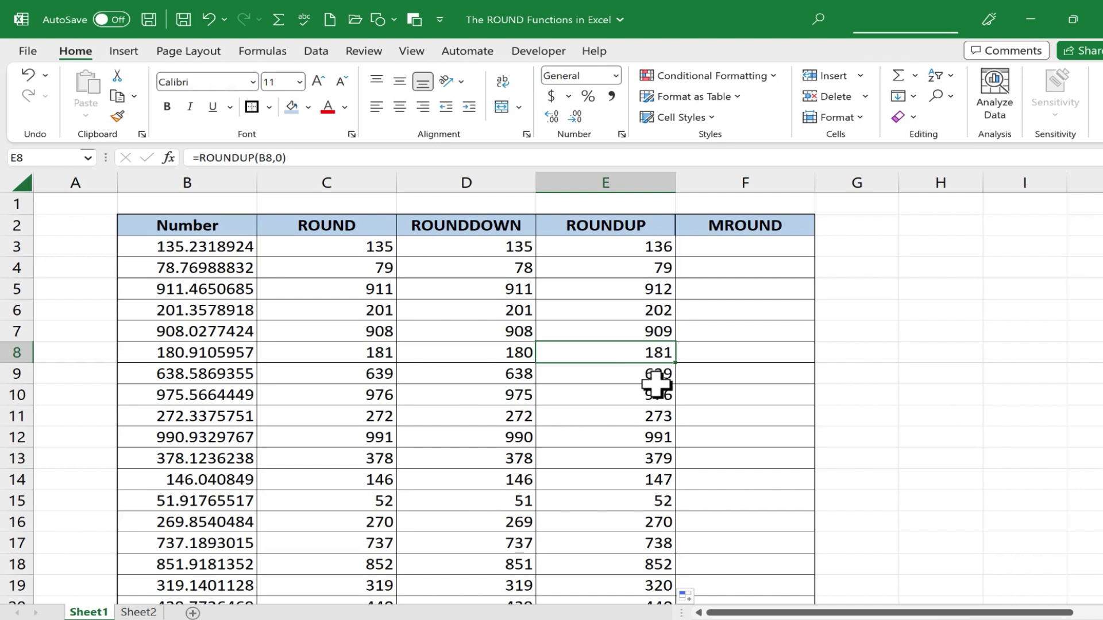
click(650, 378)
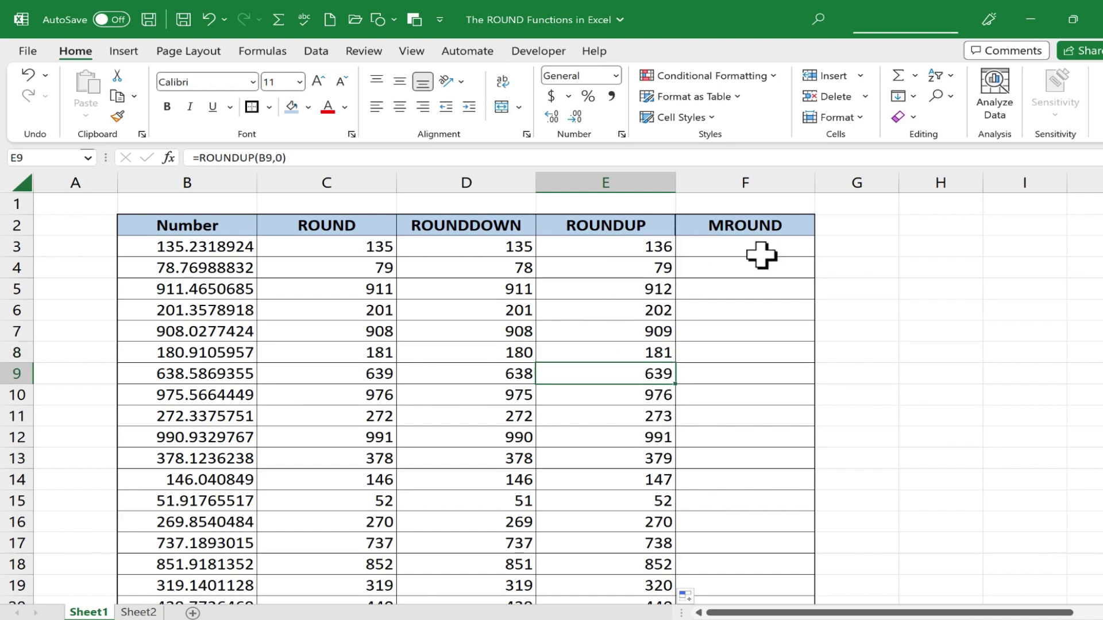
Enter =MROUND(B3,5) in F3, giving 135.
click(857, 225)
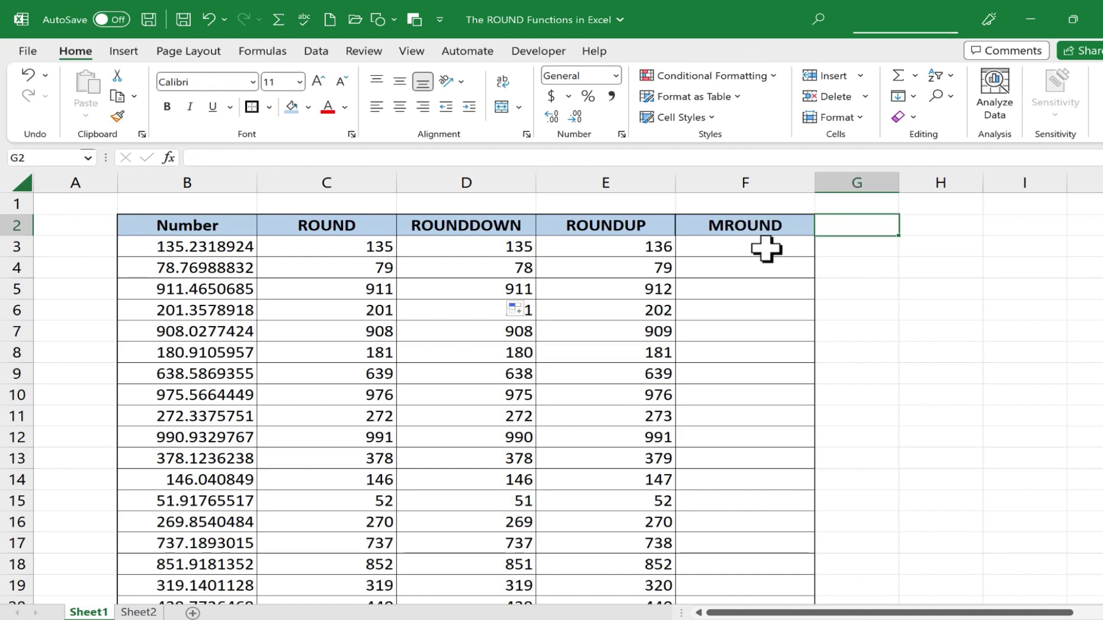
click(767, 248)
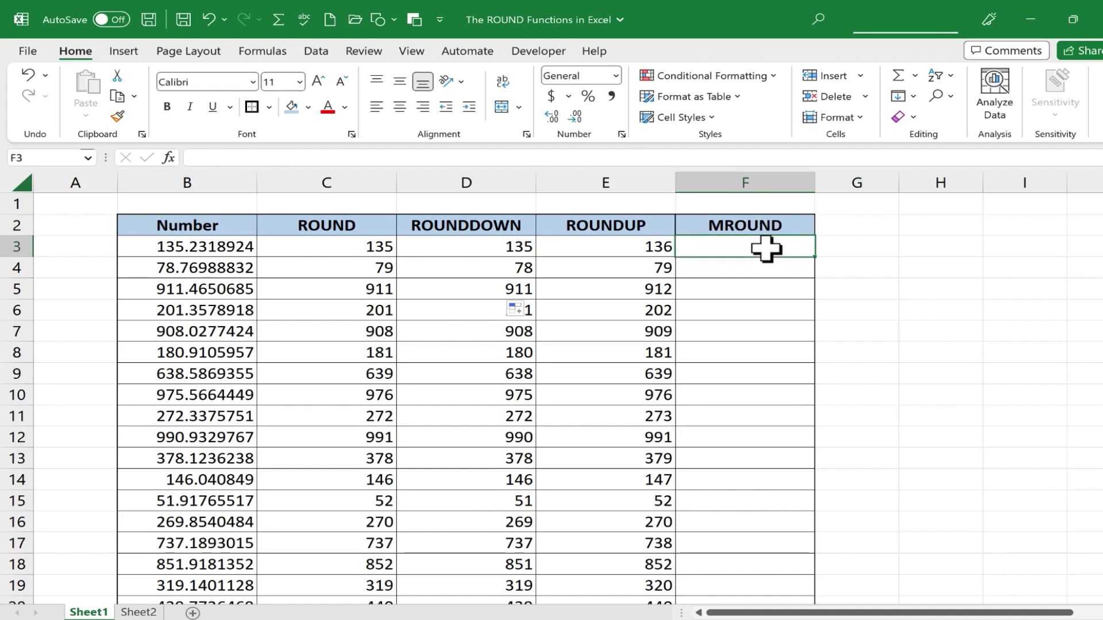
text(=)
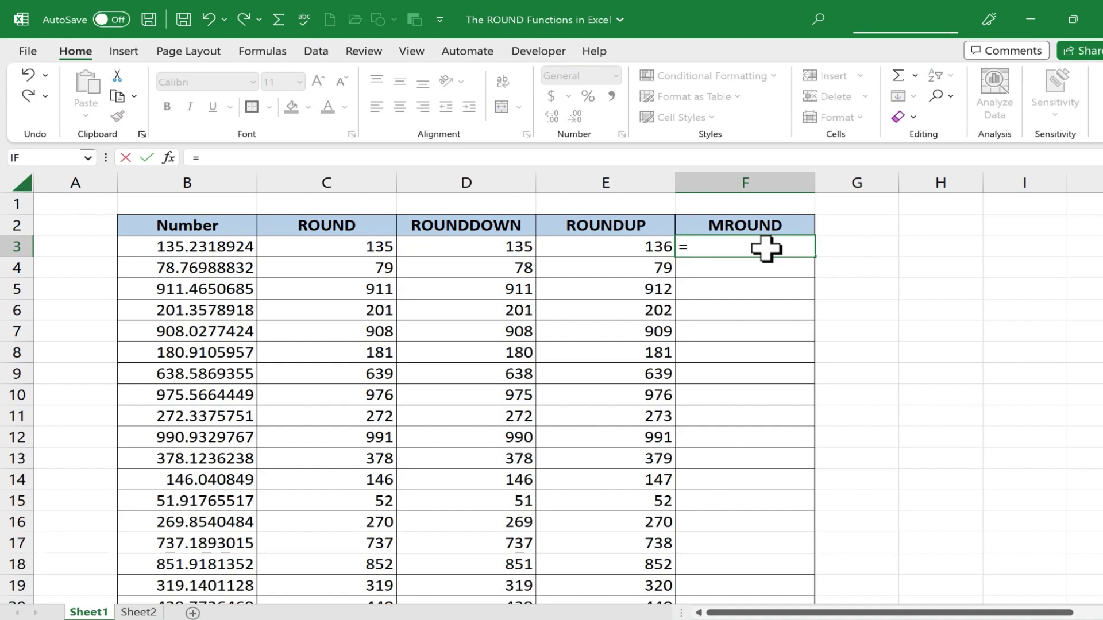
text(mround)
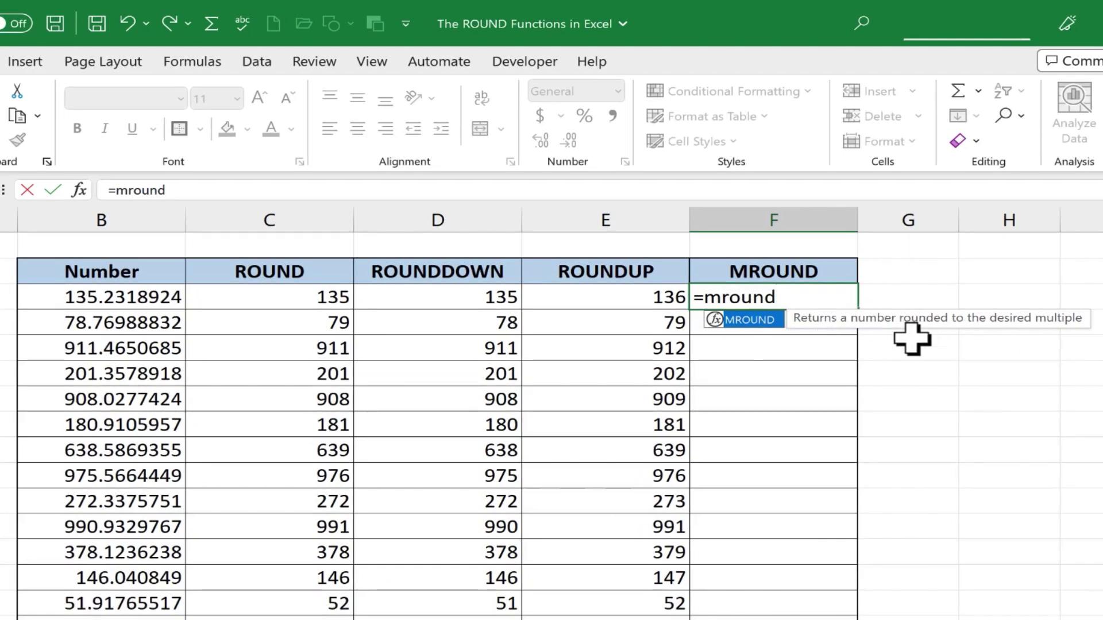
text(()
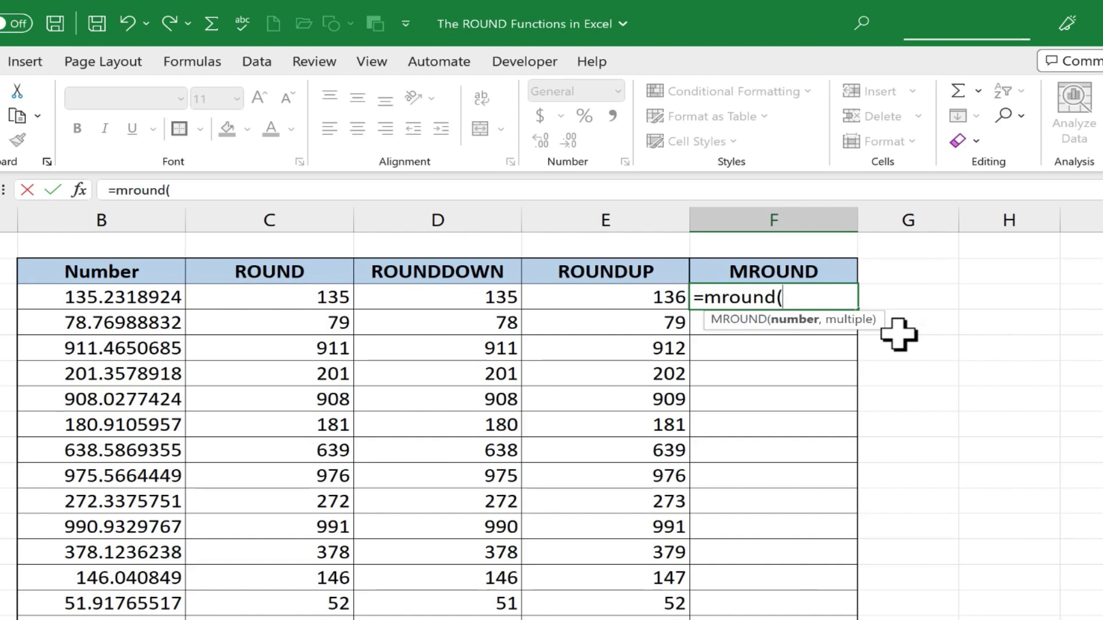
click(126, 299)
text(,)
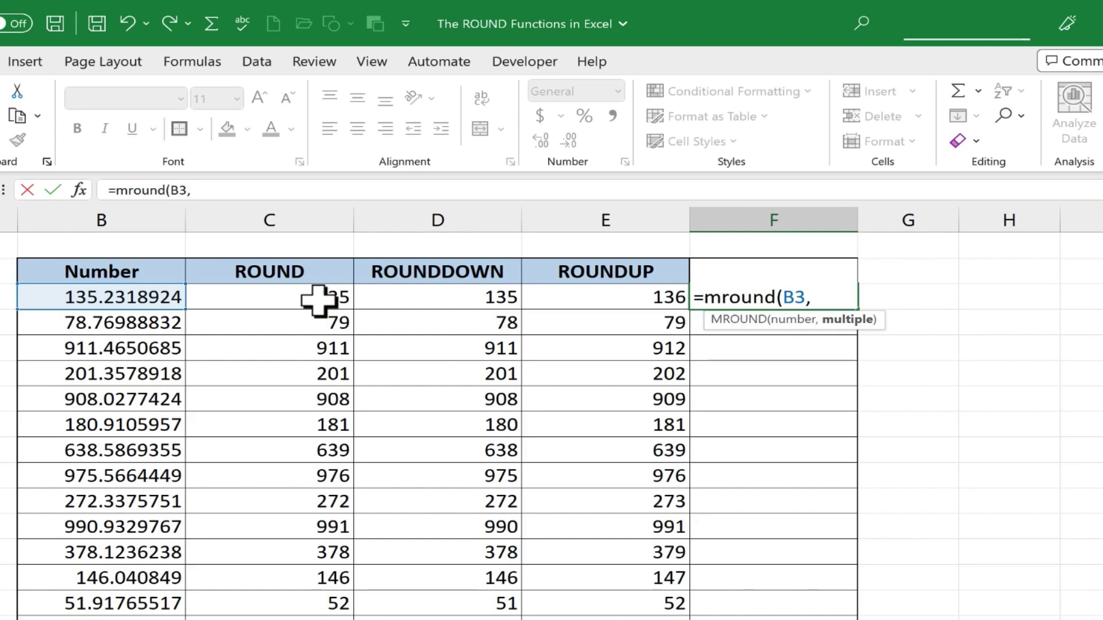
text(5))
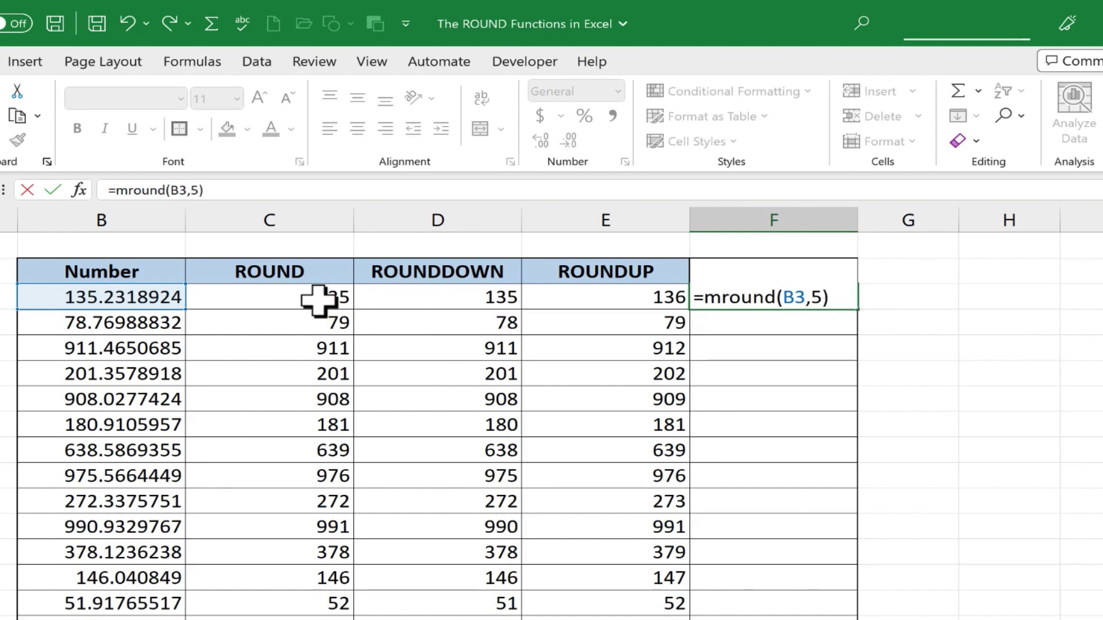
key(Return)
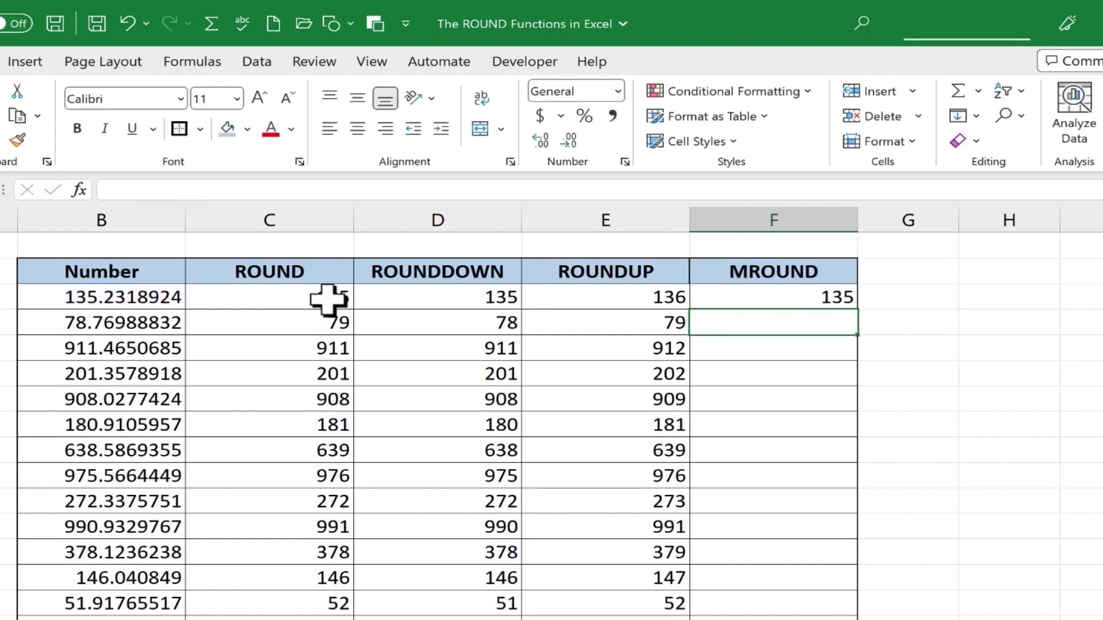
Copy F3's MROUND formula down column F, then inspect F4, F3 and B3.
click(838, 299)
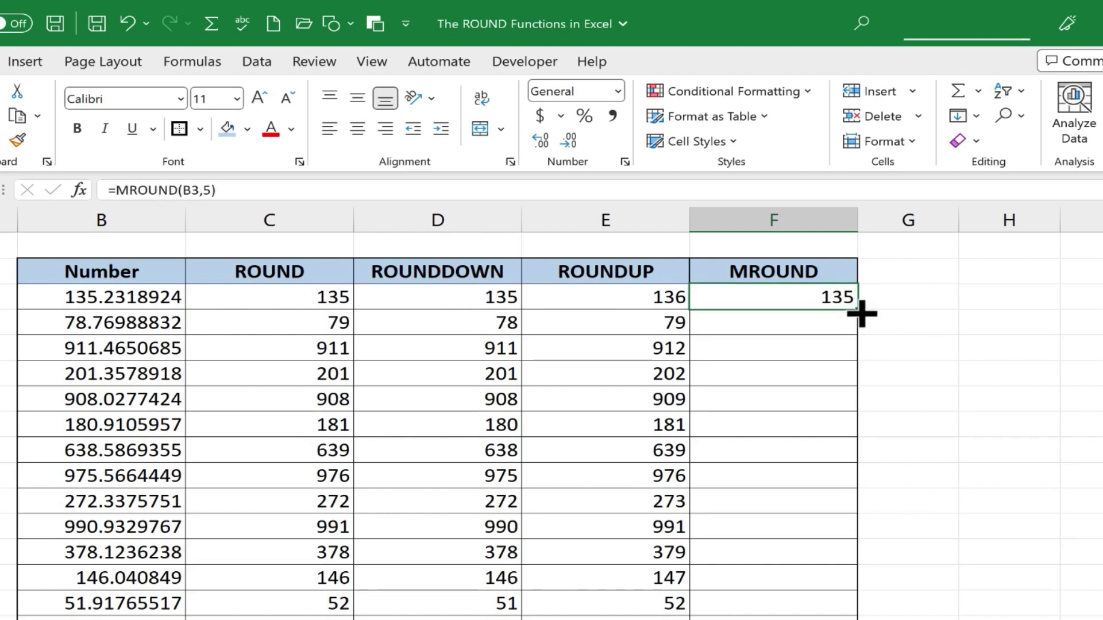
double_click(860, 311)
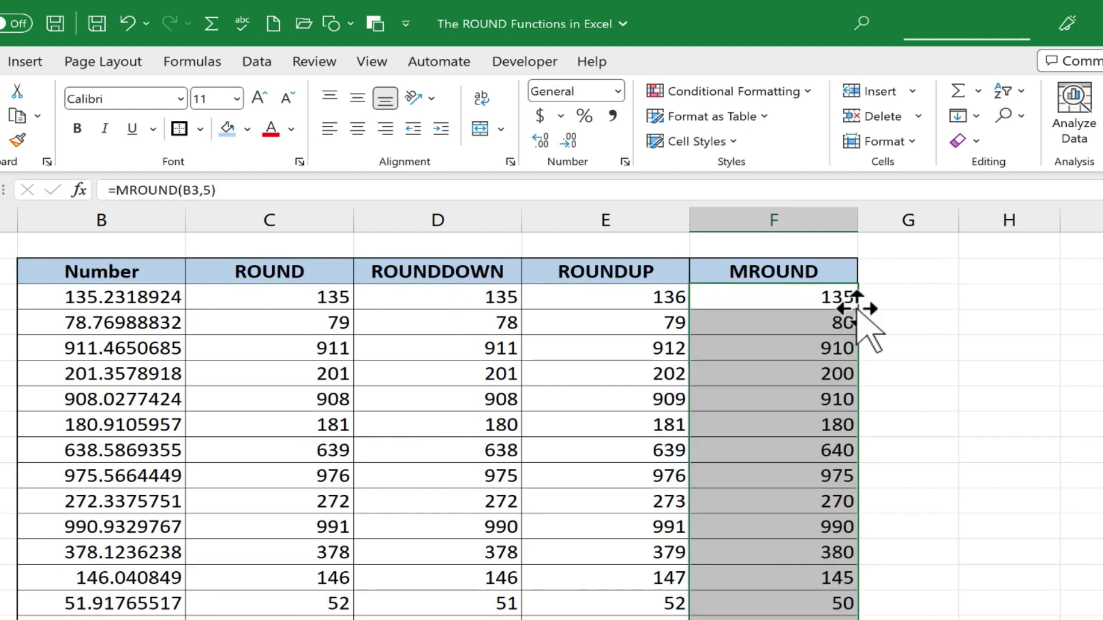
click(938, 329)
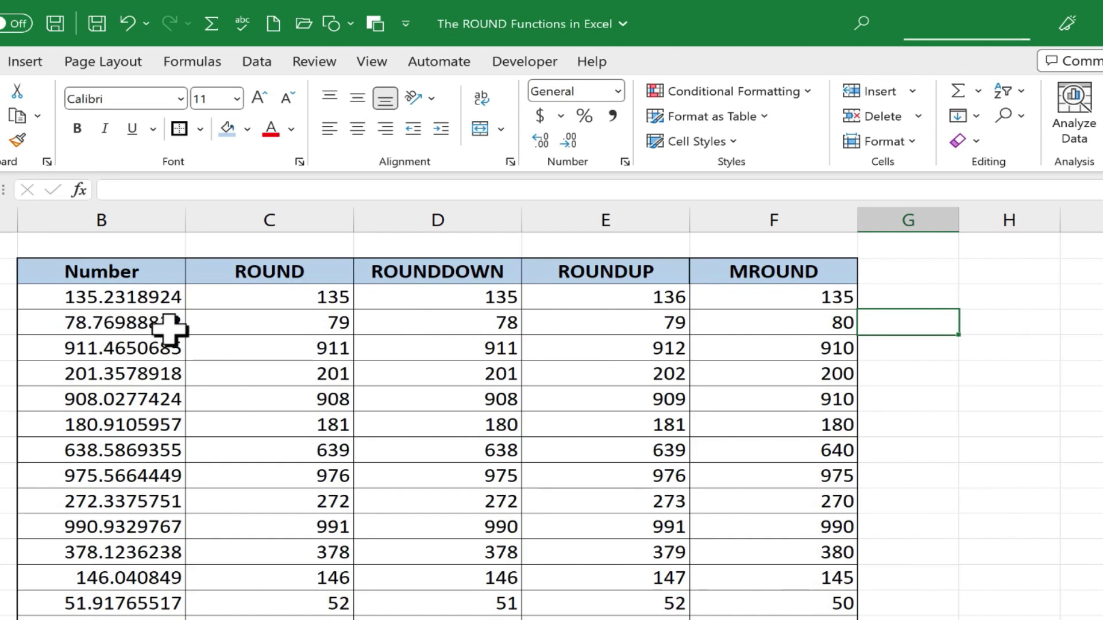
click(815, 322)
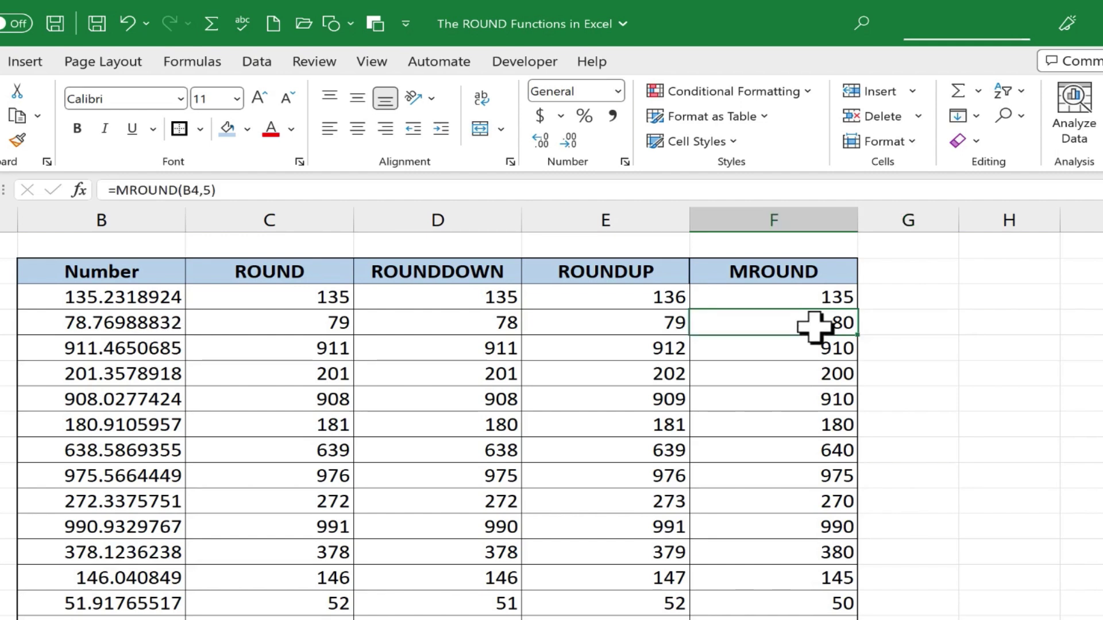
double_click(820, 294)
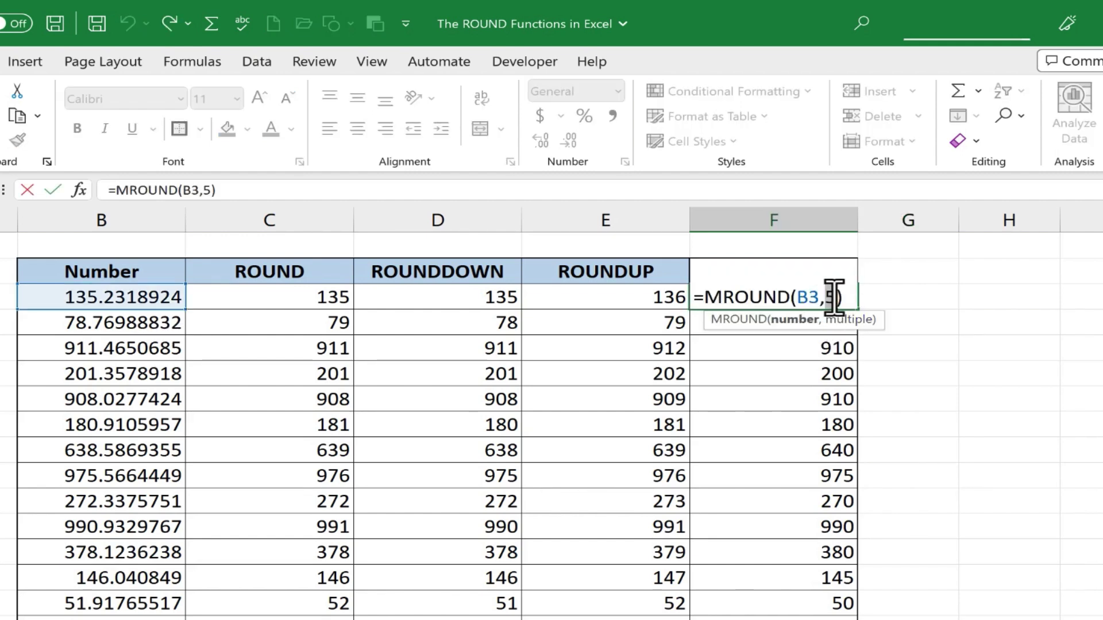
click(1009, 424)
click(111, 300)
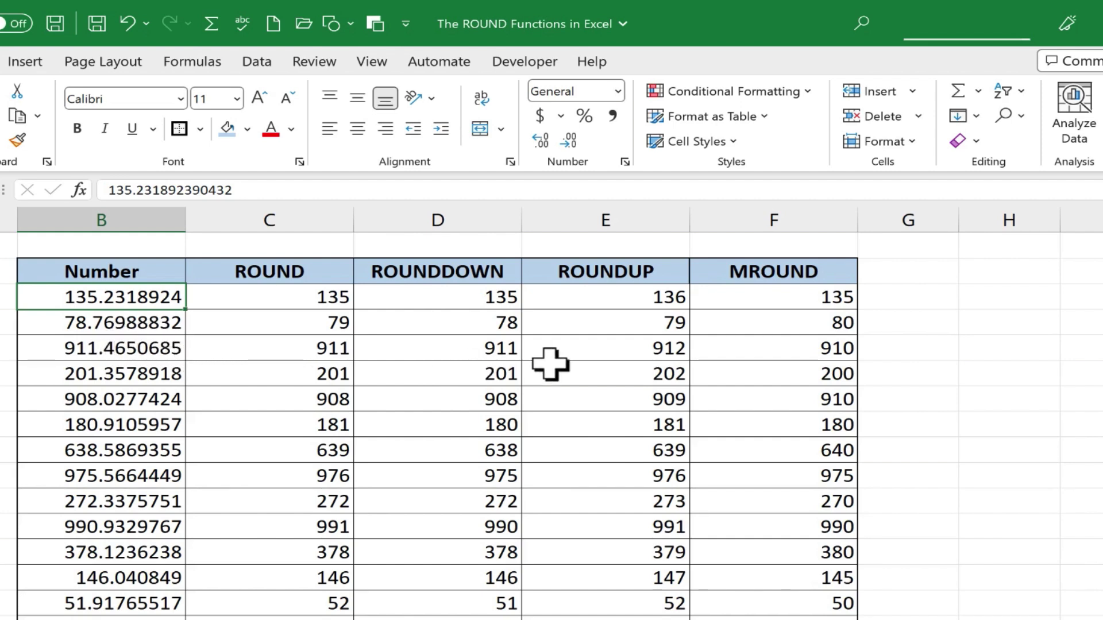
Change F3 to =MROUND(B3,3) and fill it down column F.
click(827, 319)
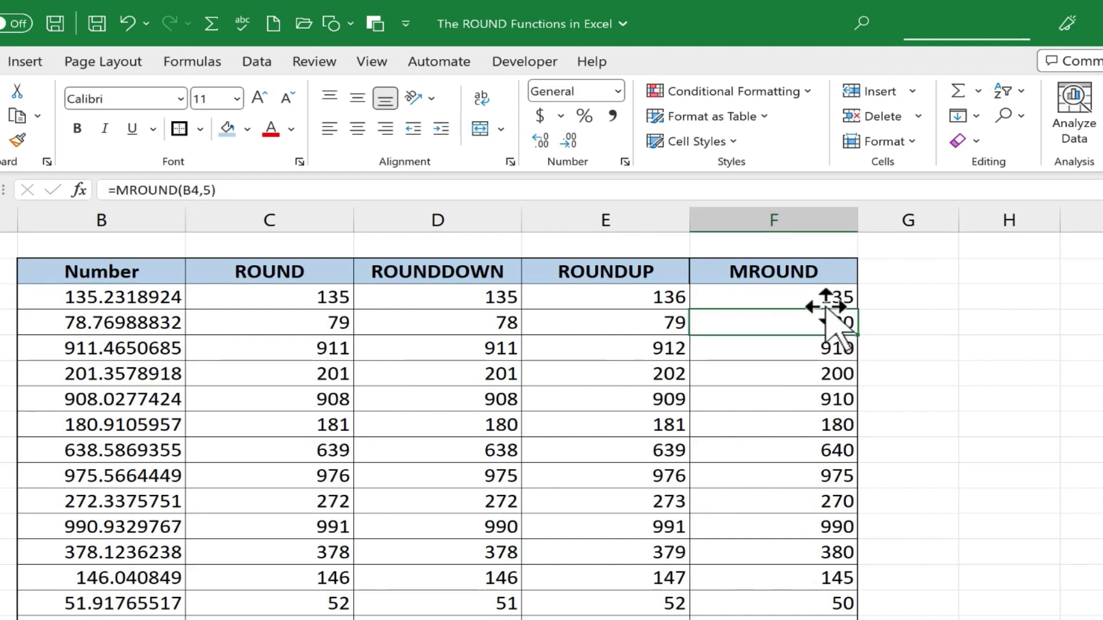
click(821, 300)
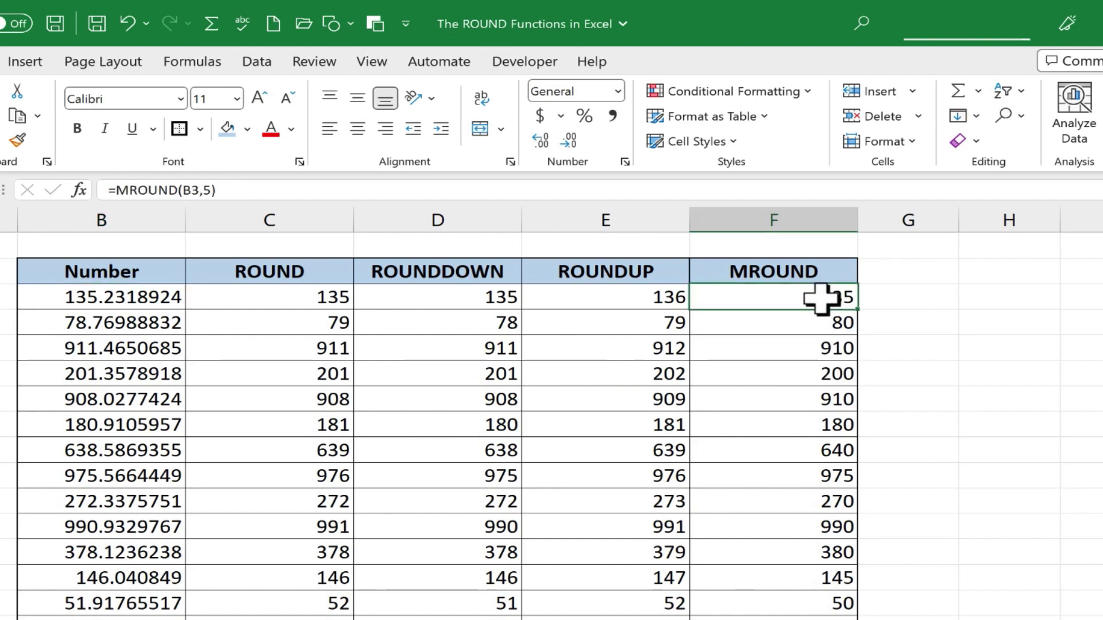
click(204, 189)
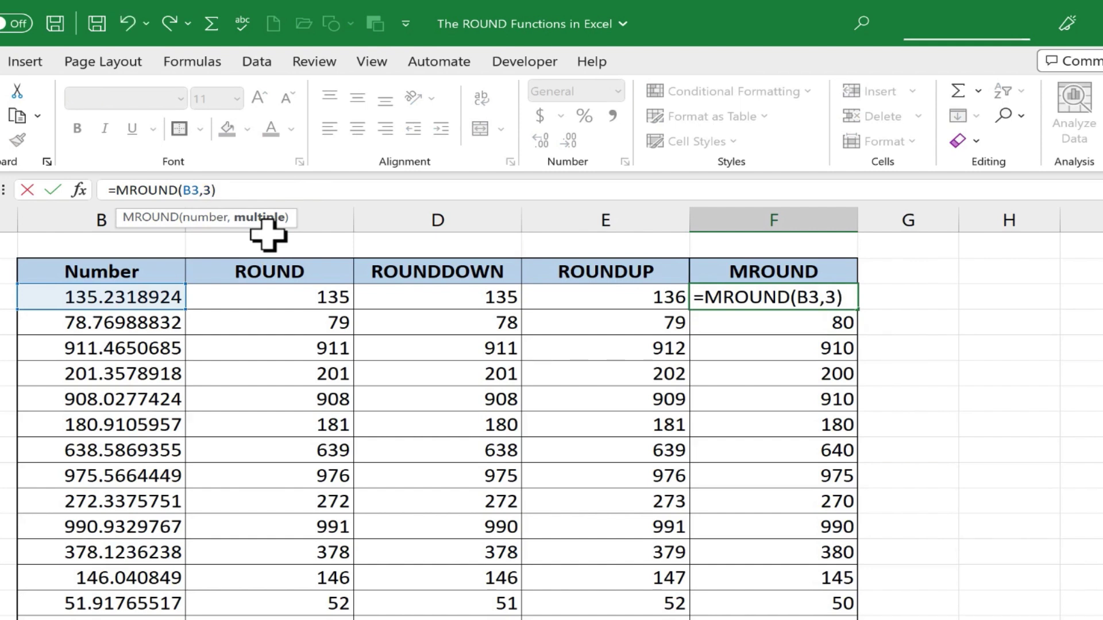
key(Return)
click(832, 296)
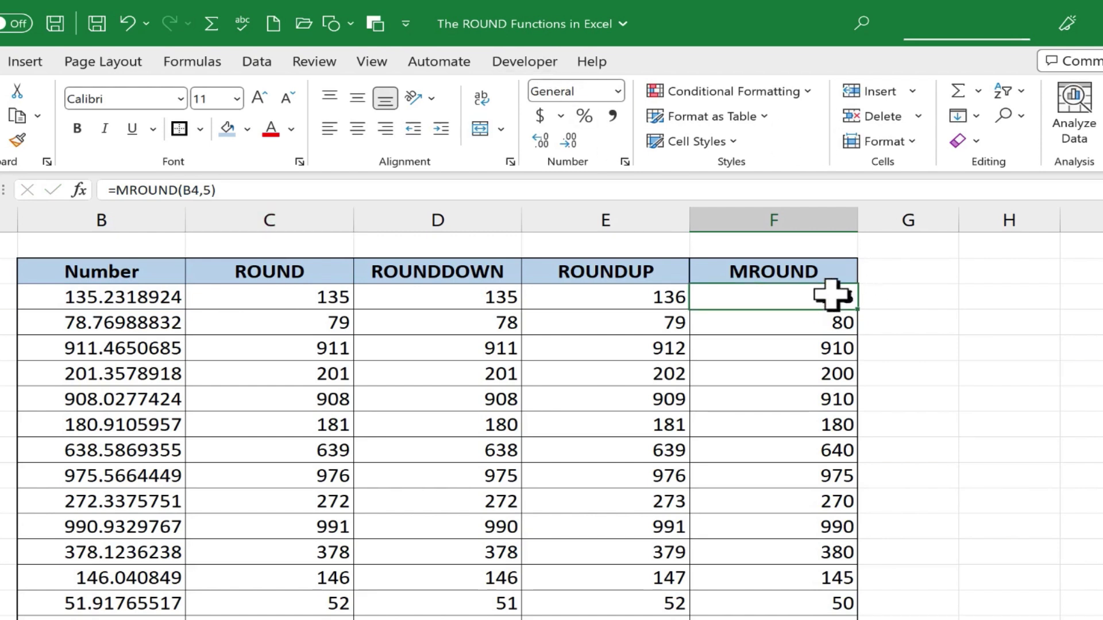
double_click(863, 313)
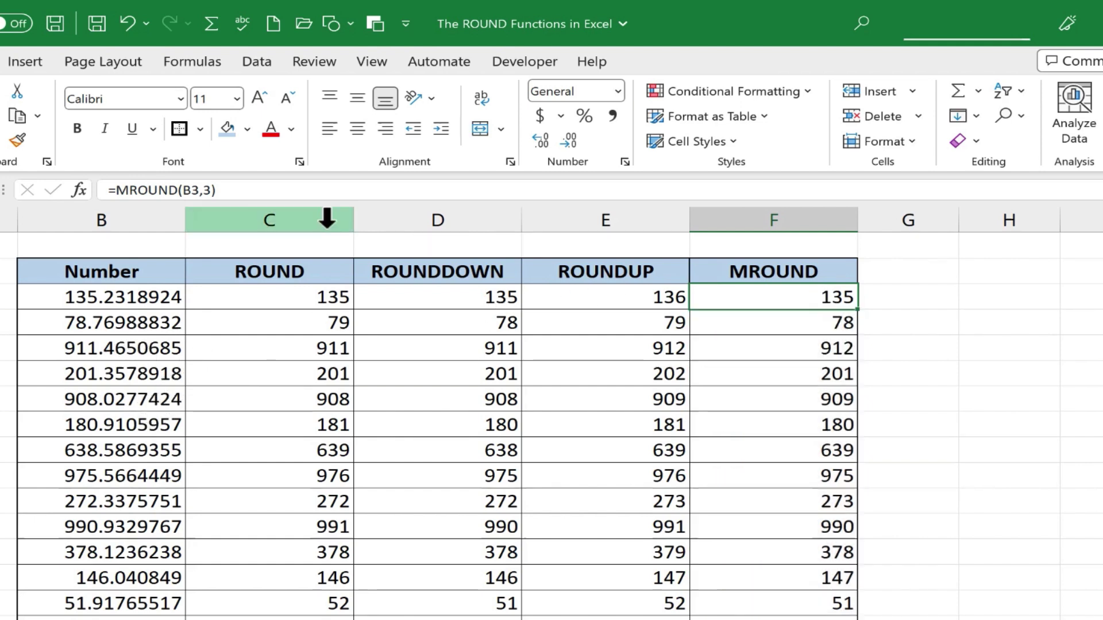
click(804, 297)
Change F3's multiple to 0 and copy the formula down column F.
click(208, 190)
key(BackSpace)
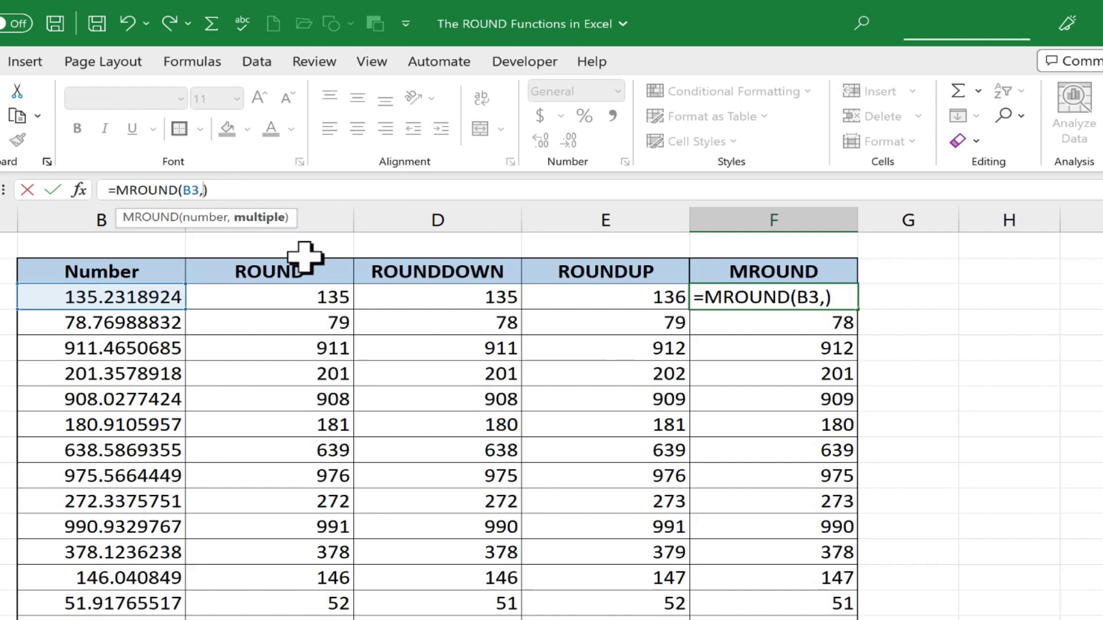
key(ctrl+Return)
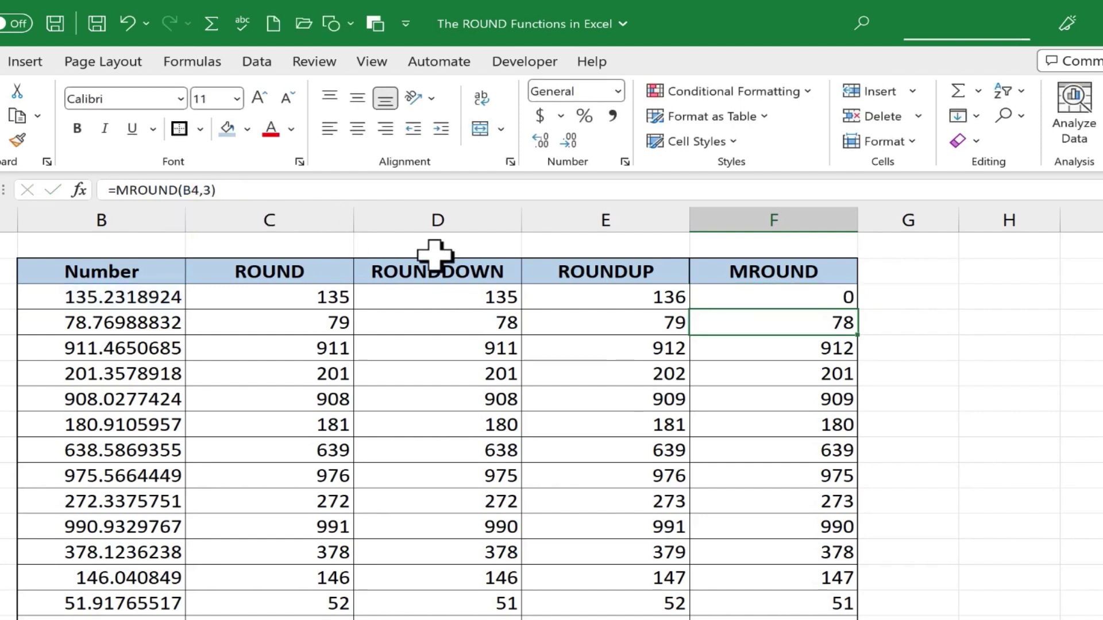
double_click(859, 313)
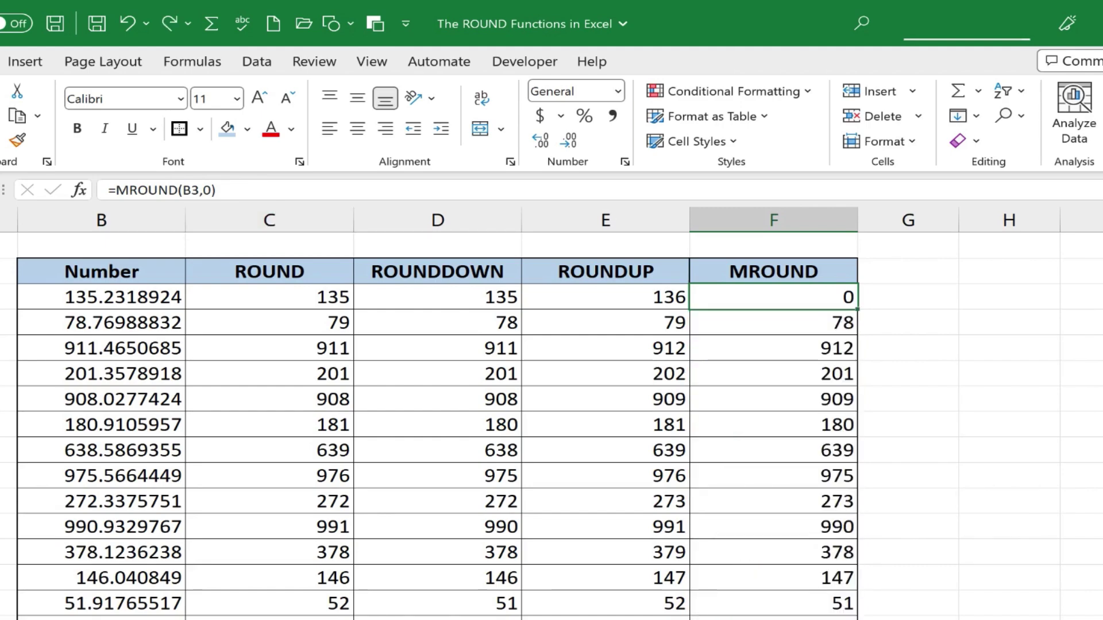
Deselect column F to review the restored MROUND results.
click(991, 356)
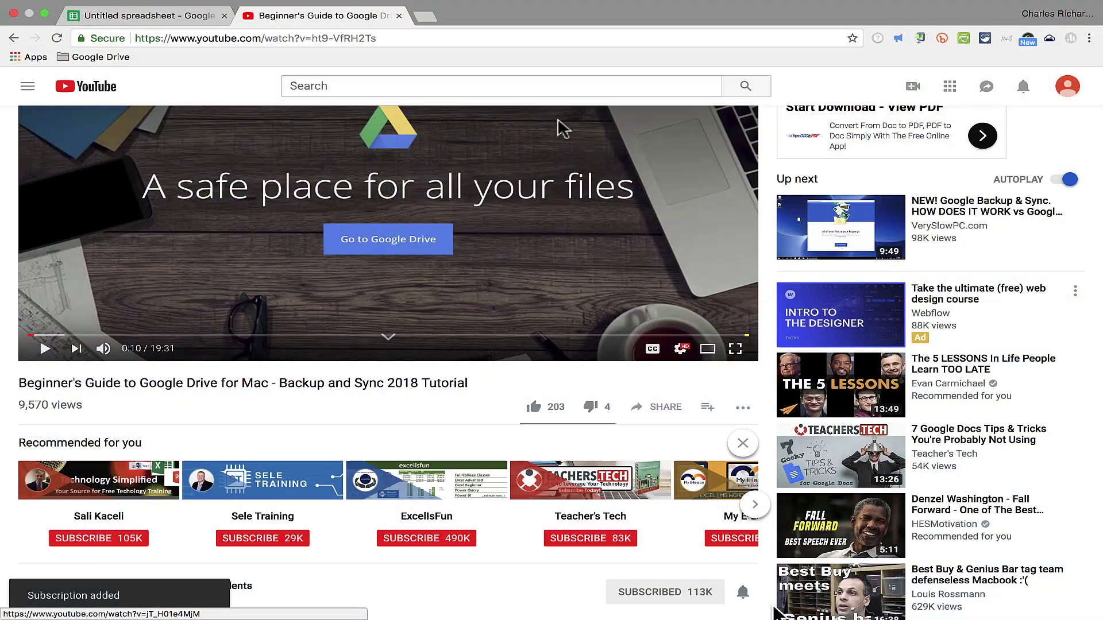
Scroll down the YouTube video page and open the channel's Super Thanks offer.
scroll(727, 504, down, 3)
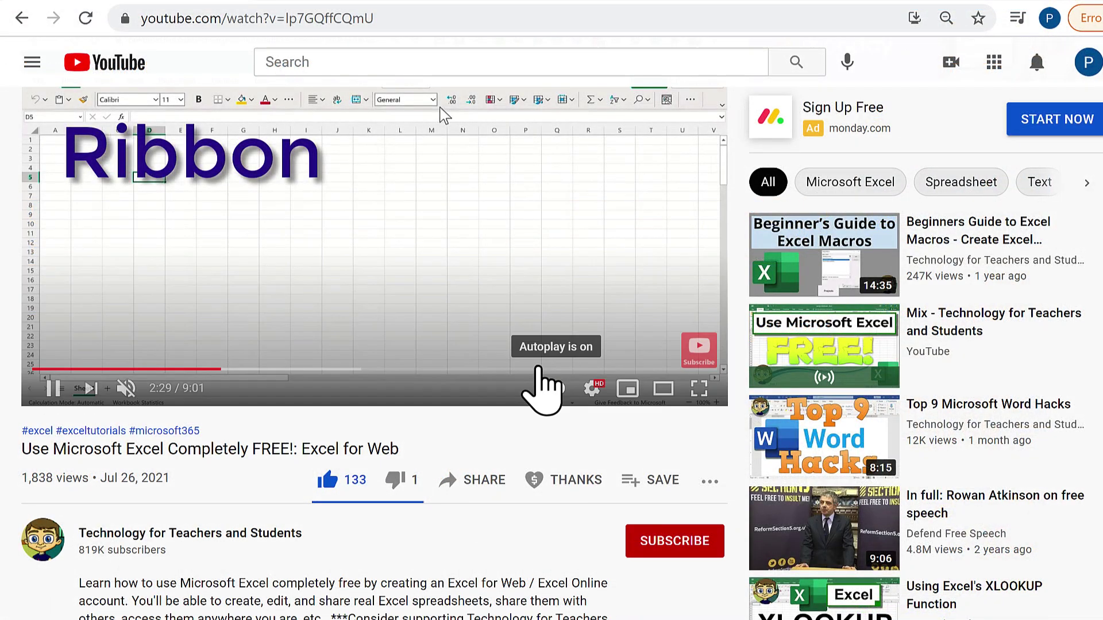
click(587, 486)
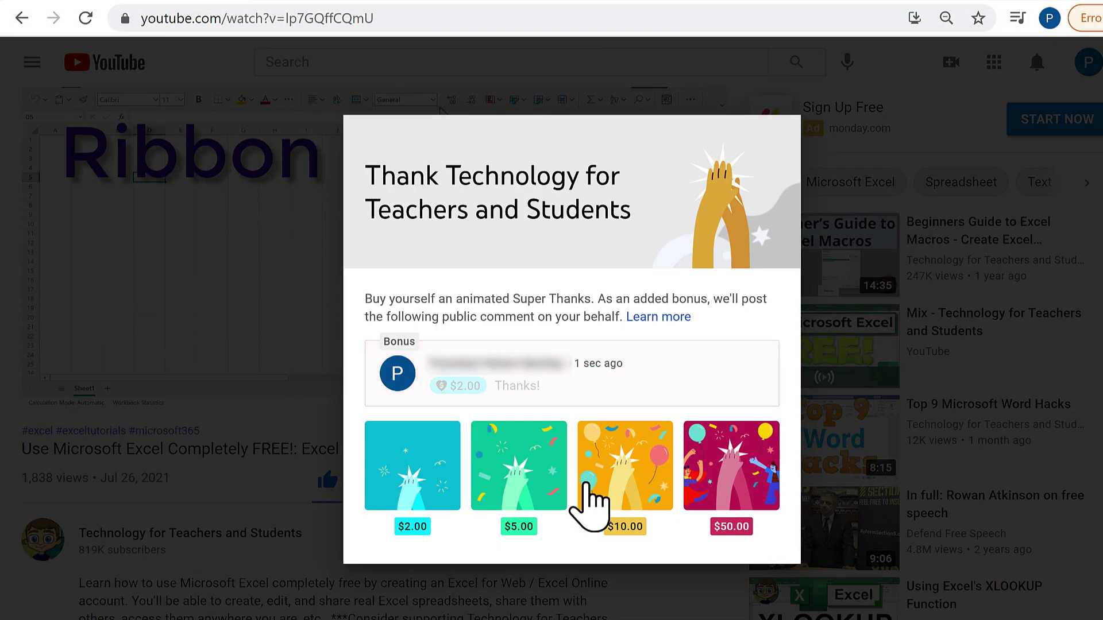